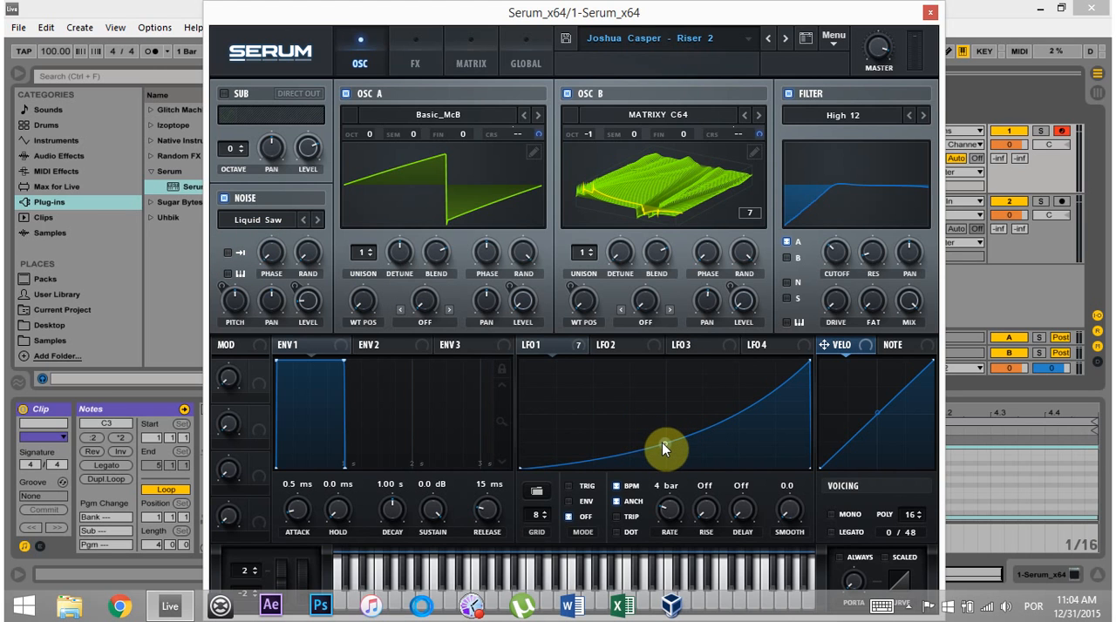
# Try flipping the LFO 1 curve into a falling ramp, then restore the rising curve.
pyautogui.moveTo(660, 445)
pyautogui.mouseDown()
pyautogui.moveTo(660, 419)
pyautogui.moveTo(667, 449)
pyautogui.mouseUp()
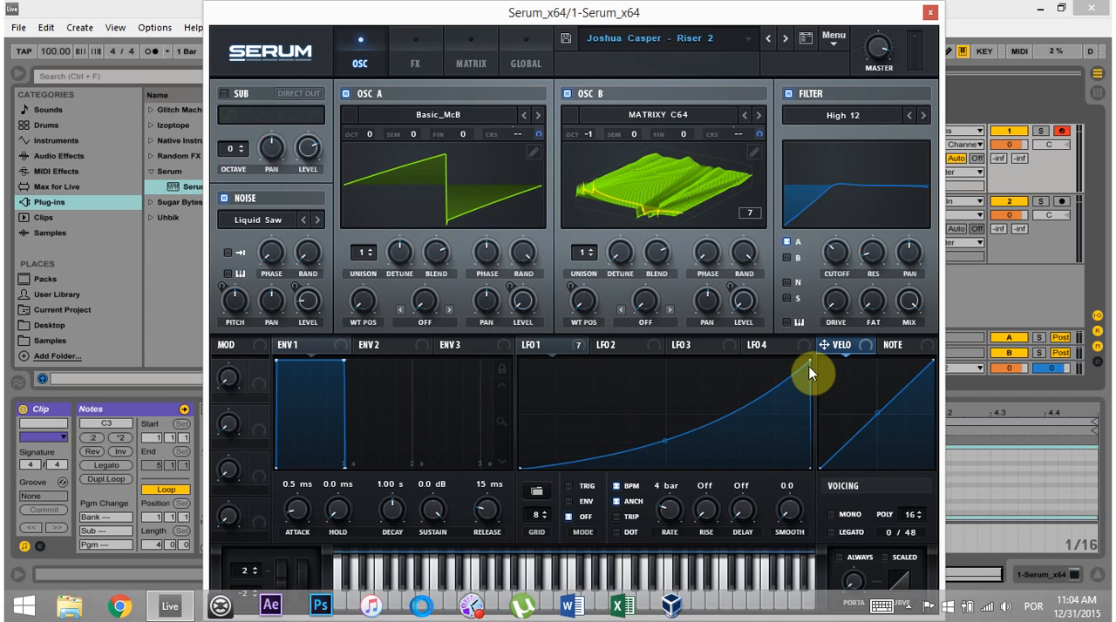
pyautogui.moveTo(808, 363); pyautogui.dragTo(489, 323)
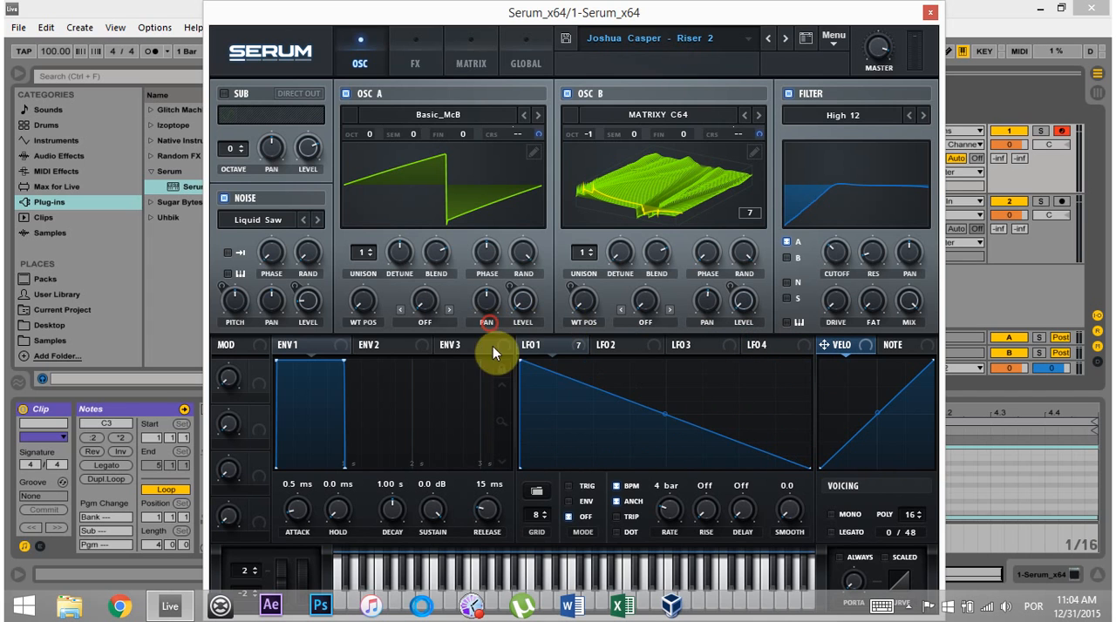
pyautogui.moveTo(670, 425); pyautogui.dragTo(633, 424)
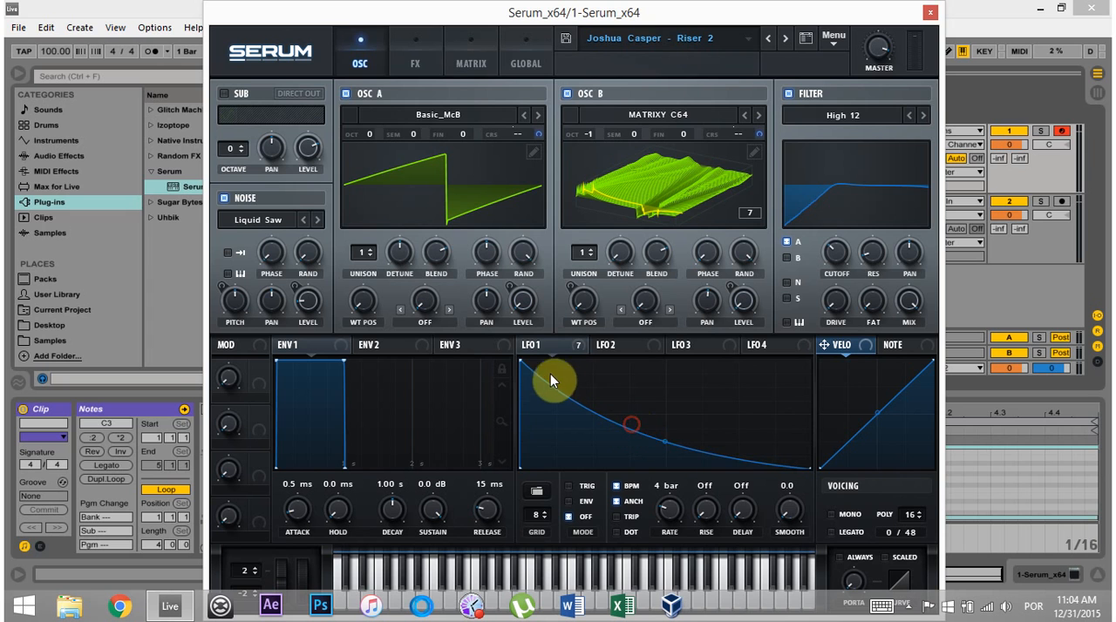
pyautogui.moveTo(523, 361); pyautogui.dragTo(801, 351)
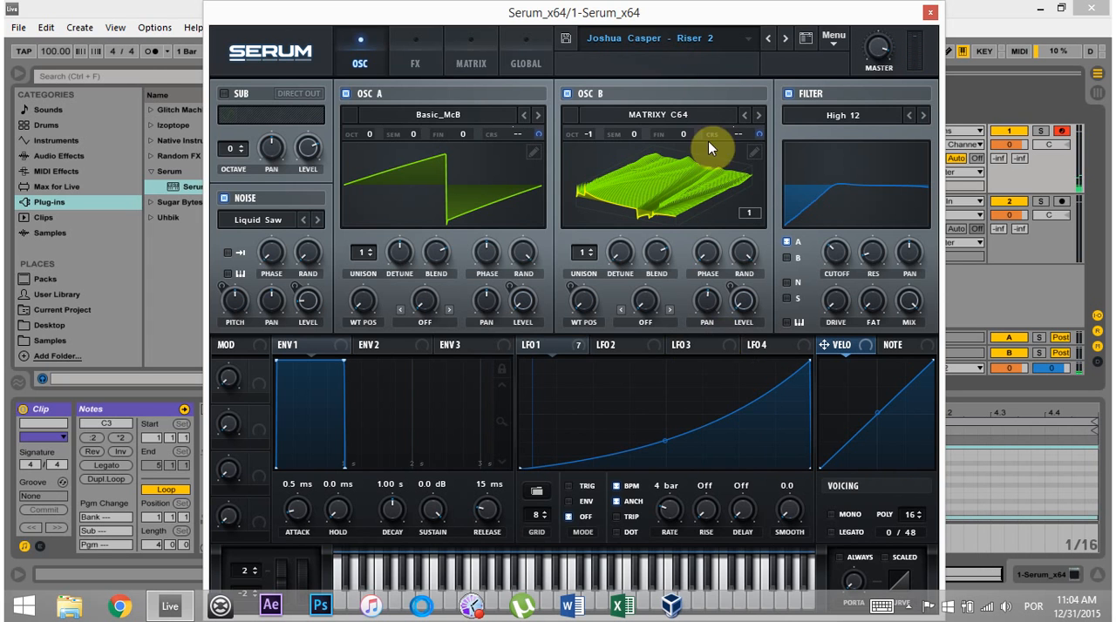
# Initialize the preset, switch off OSC A and enable the Noise oscillator.
pyautogui.click(840, 41)
pyautogui.click(526, 152)
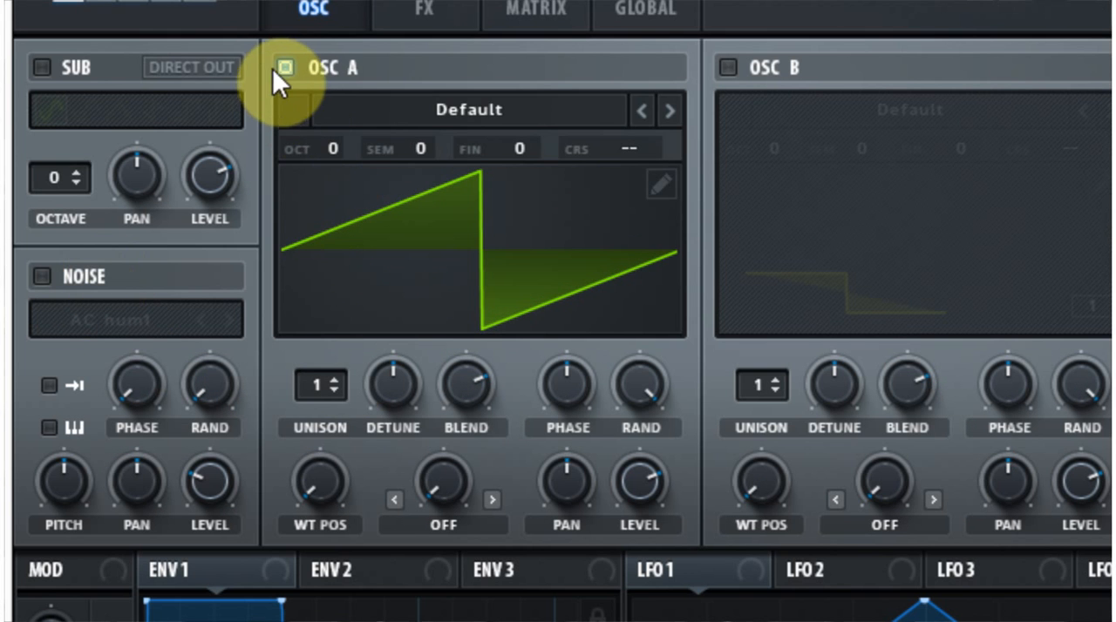
pyautogui.click(345, 94)
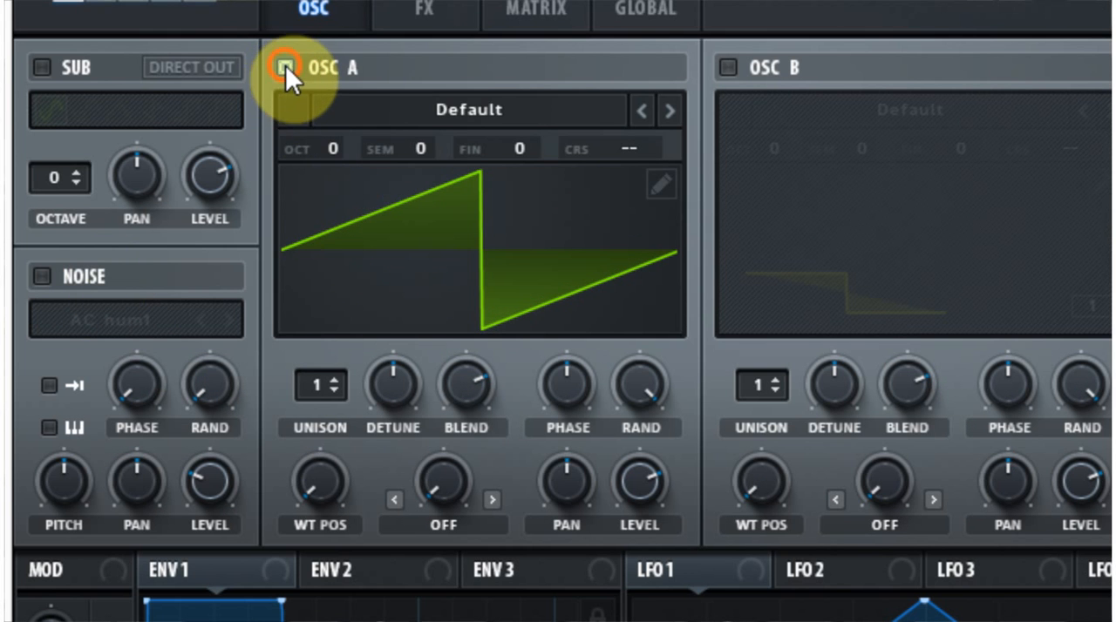
pyautogui.click(41, 276)
# Reshape LFO 1 into a single upward-curving ramp and adjust its rate, trying bar lengths such as 2 bar.
pyautogui.moveTo(564, 251); pyautogui.dragTo(863, 180)
pyautogui.moveTo(566, 367); pyautogui.dragTo(605, 393)
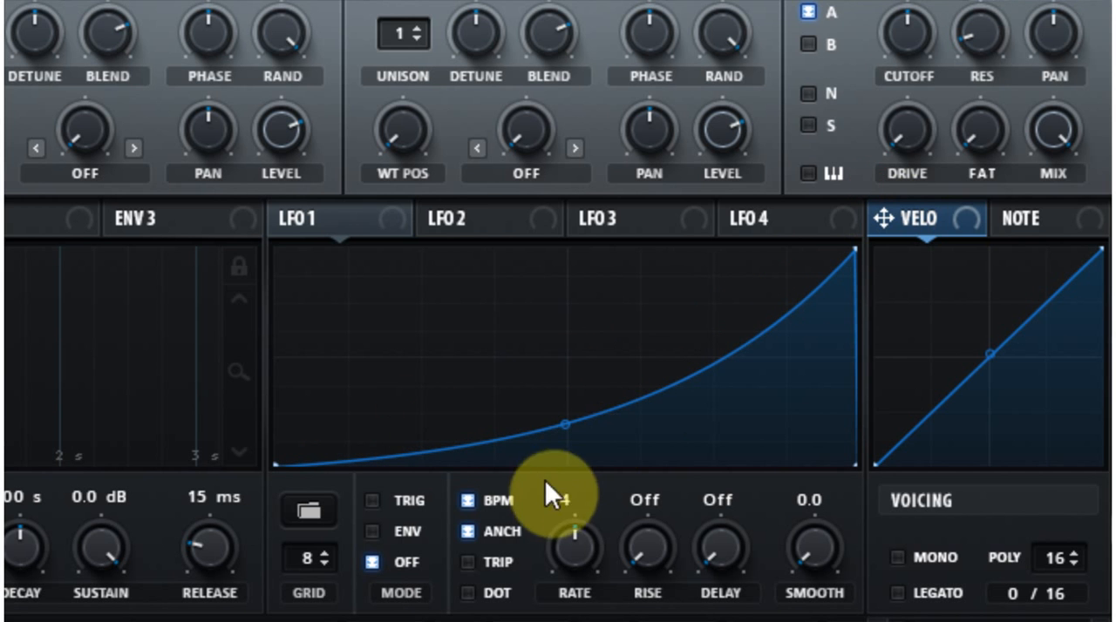
pyautogui.moveTo(571, 554); pyautogui.dragTo(556, 575)
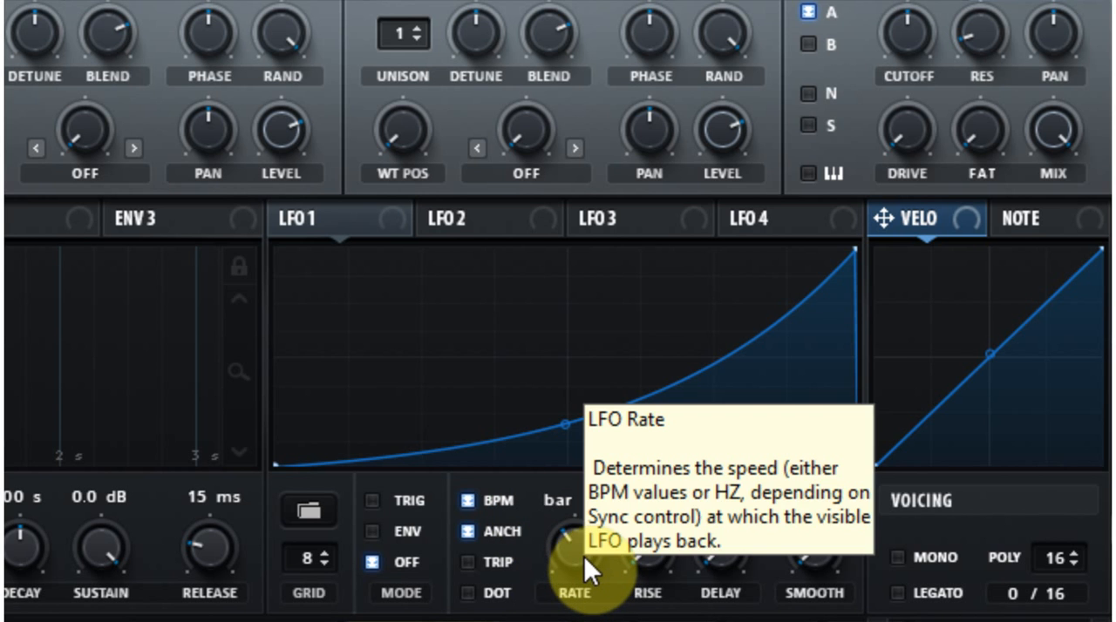
pyautogui.click(562, 554)
pyautogui.moveTo(563, 555); pyautogui.dragTo(582, 621)
pyautogui.moveTo(560, 542); pyautogui.dragTo(582, 575)
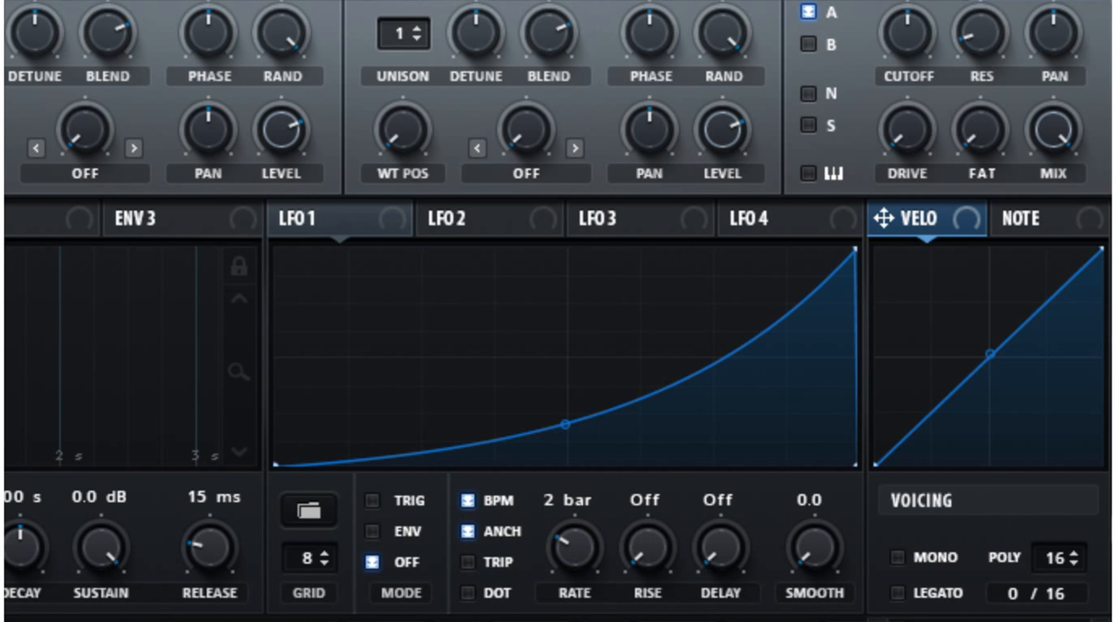
pyautogui.moveTo(589, 556); pyautogui.dragTo(577, 504)
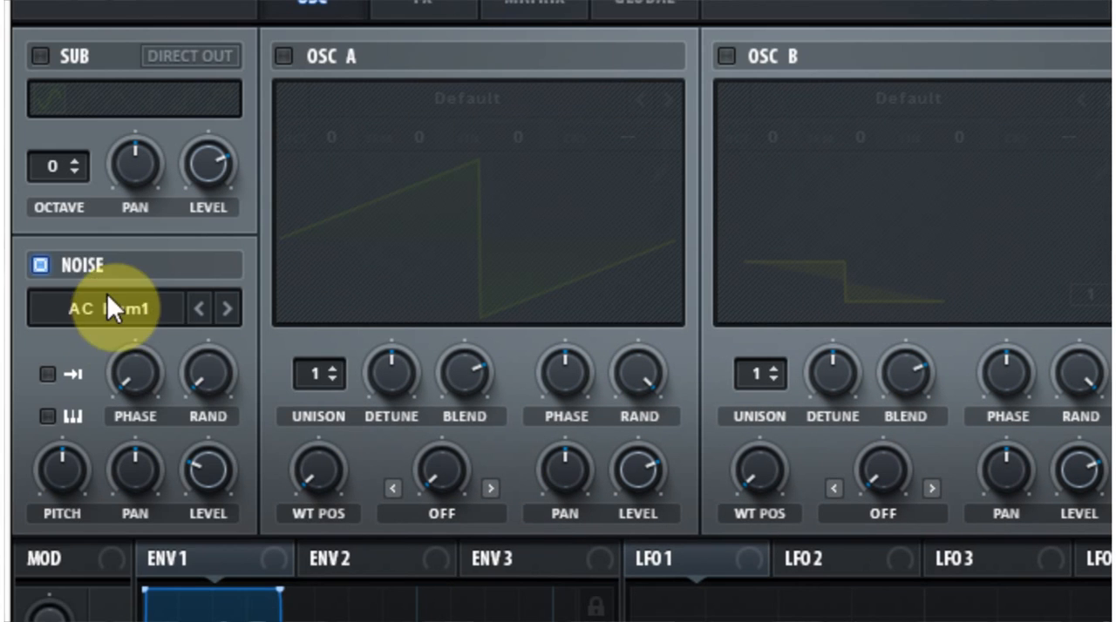
# Load the Liquid Saw sample from the ASL Soundlab set into the Noise oscillator.
pyautogui.click(146, 307)
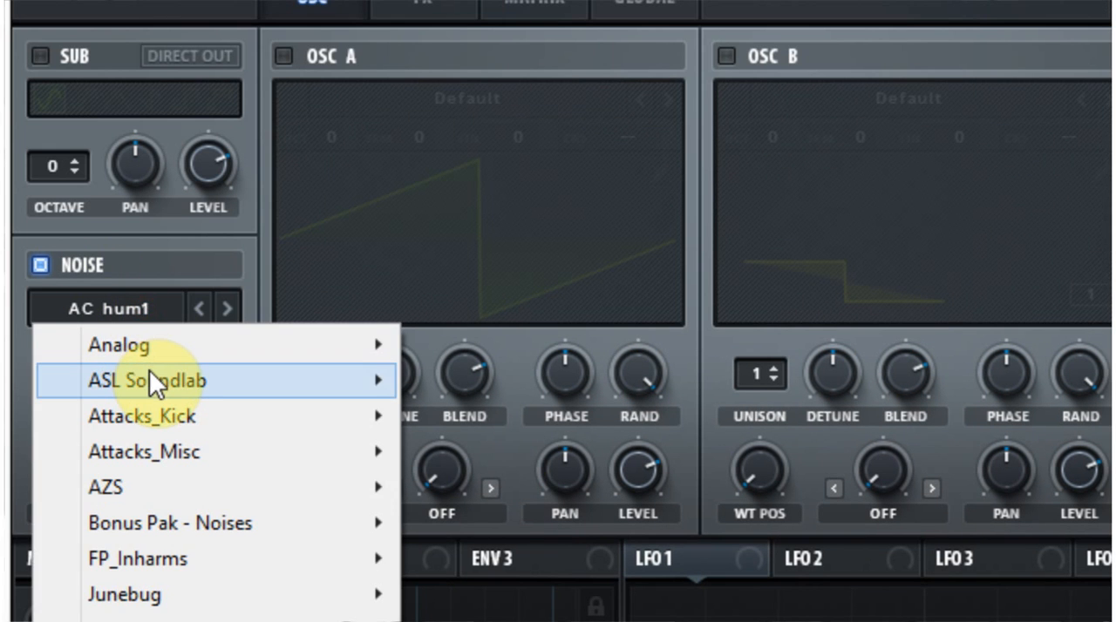
pyautogui.moveTo(149, 380)
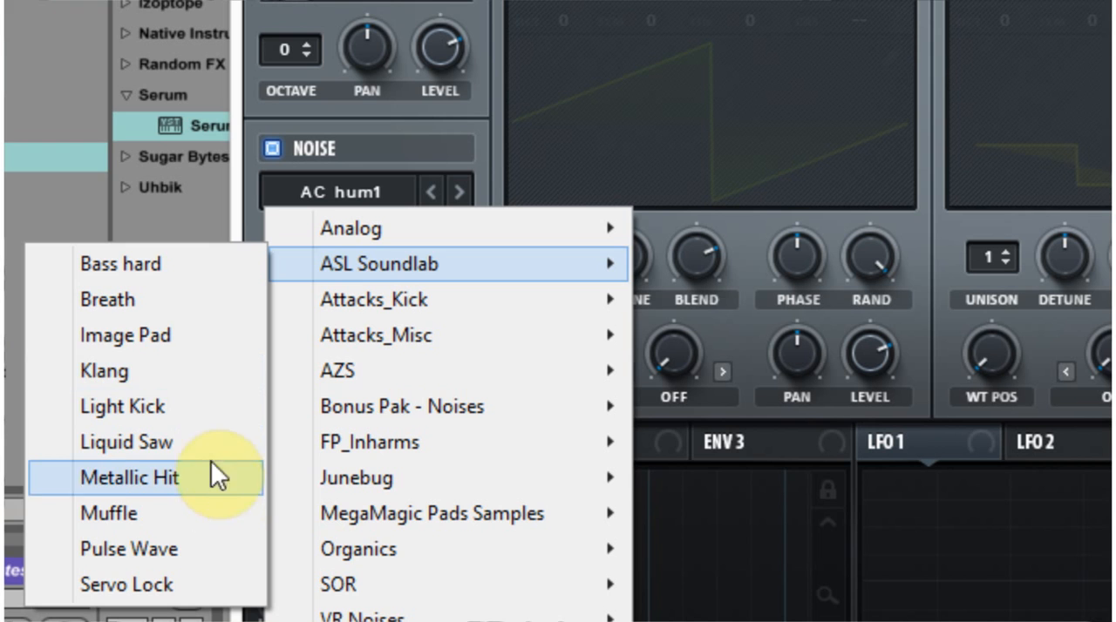
pyautogui.click(201, 451)
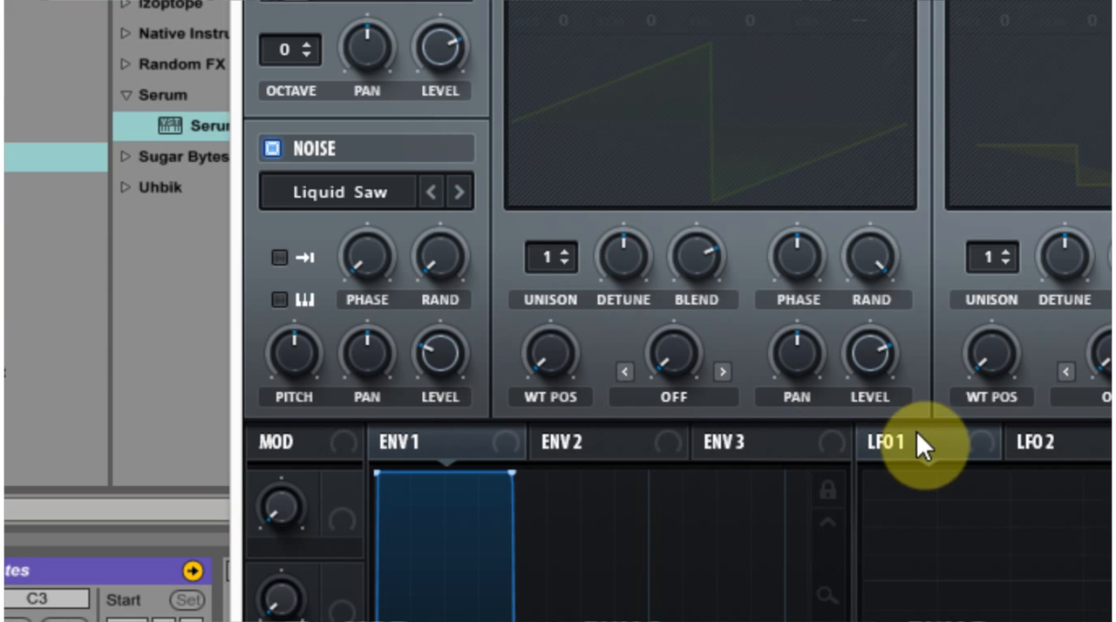
# Assign LFO 1 to modulate the noise level and noise pitch, and adjust their modulation amounts.
pyautogui.rightClick(439, 339)
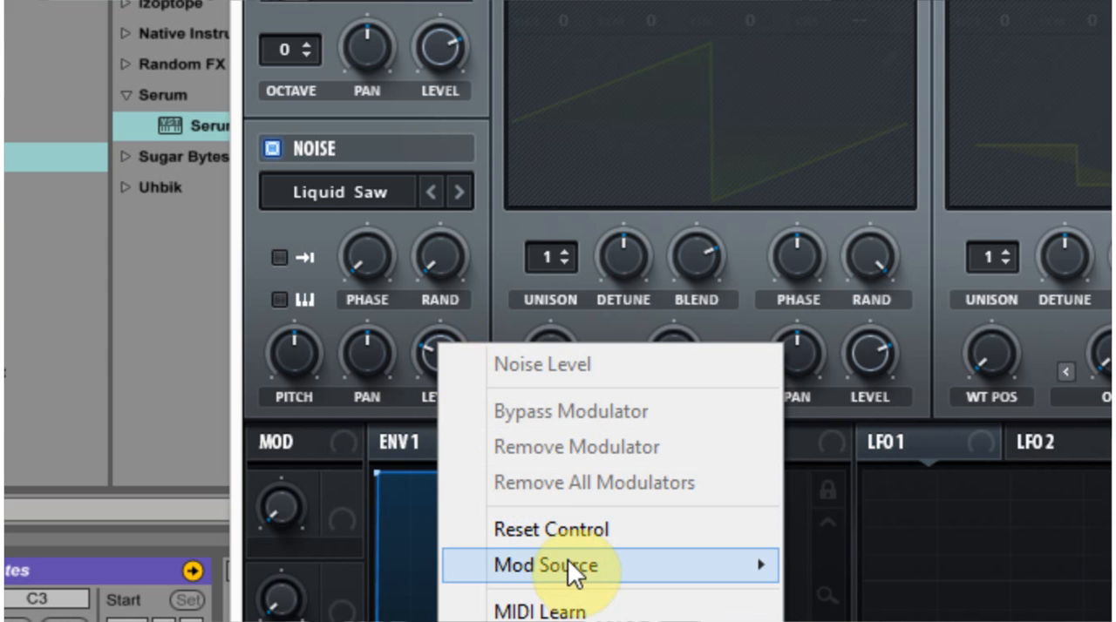
pyautogui.moveTo(569, 562)
pyautogui.click(339, 298)
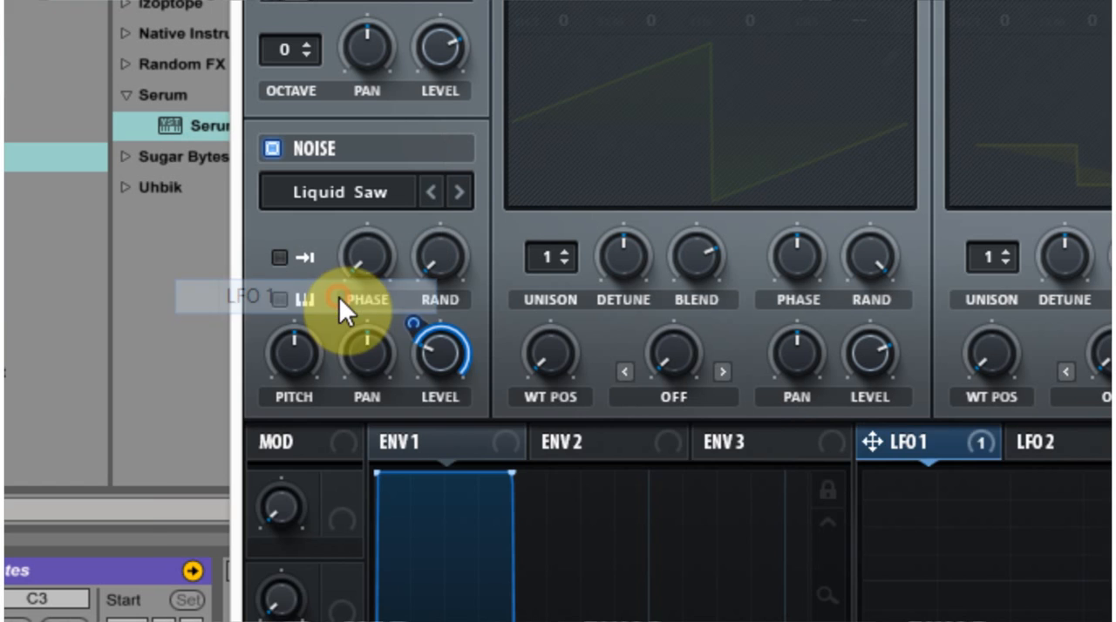
pyautogui.moveTo(919, 438); pyautogui.dragTo(297, 344)
pyautogui.moveTo(443, 364); pyautogui.dragTo(442, 354)
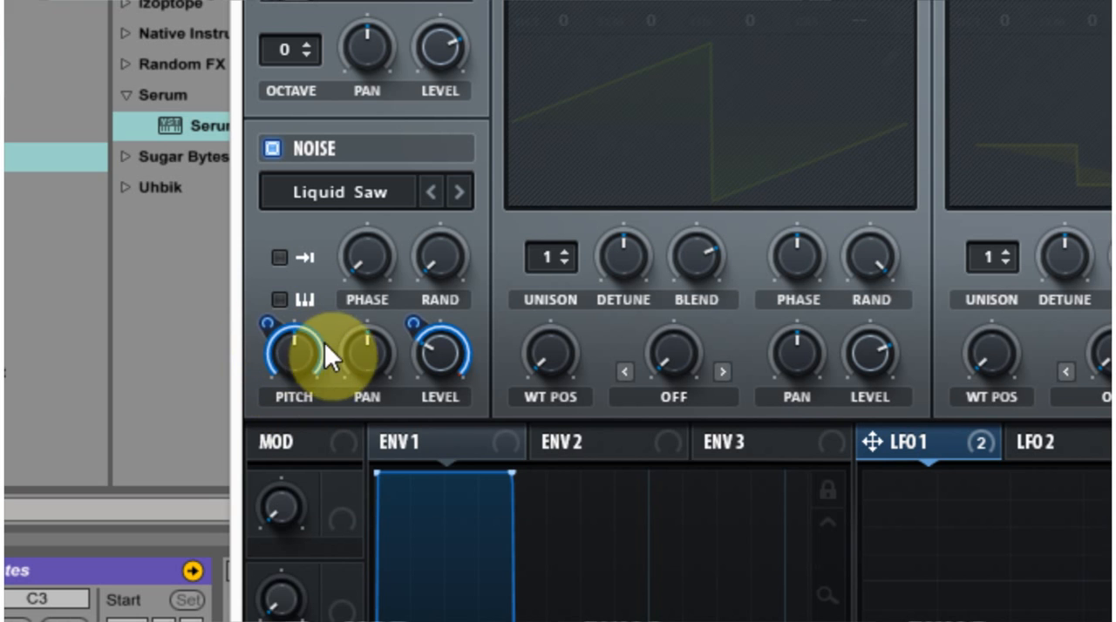
pyautogui.moveTo(265, 321)
pyautogui.mouseDown()
pyautogui.moveTo(270, 383)
pyautogui.moveTo(269, 311)
pyautogui.mouseUp()
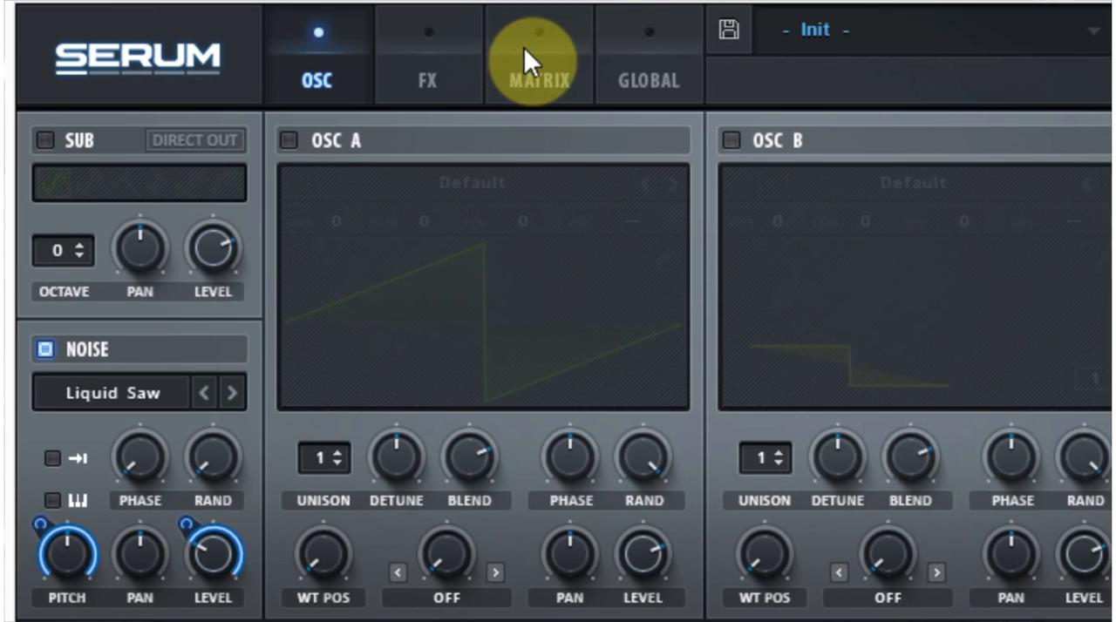
# Make the LFO 1 to Noise Pitch modulation unipolar in the mod matrix and return to the oscillator view.
pyautogui.click(523, 53)
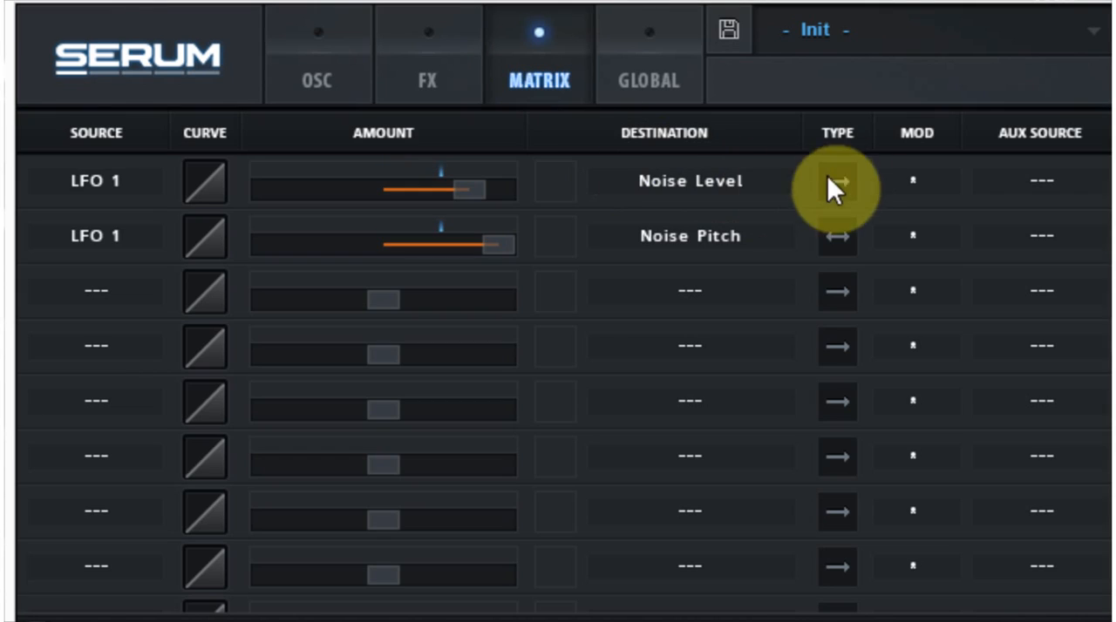
pyautogui.click(834, 240)
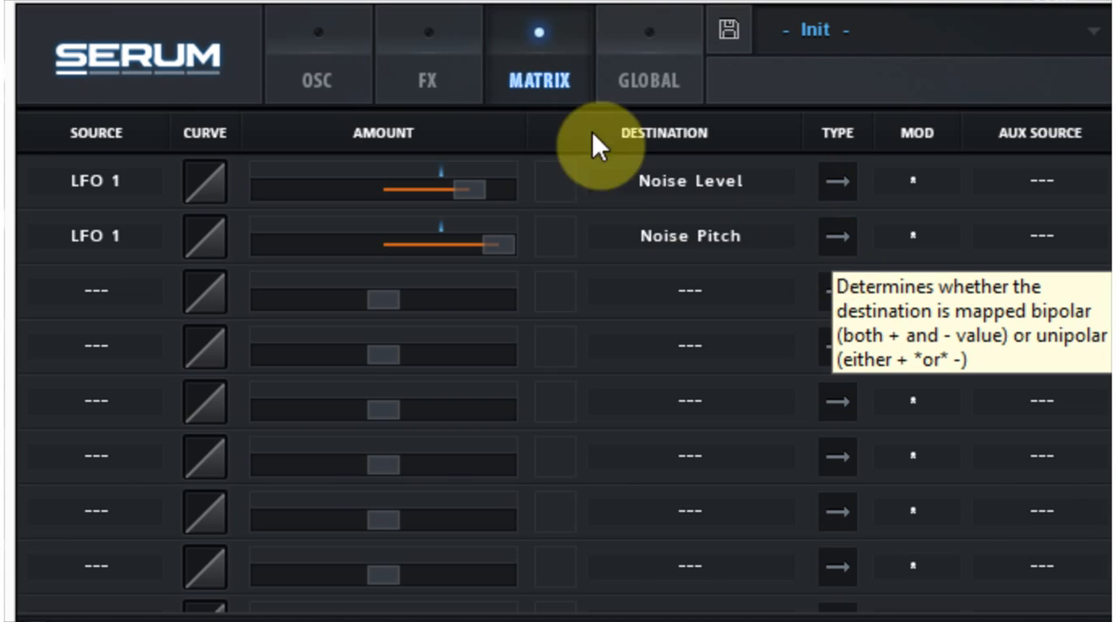
pyautogui.click(286, 51)
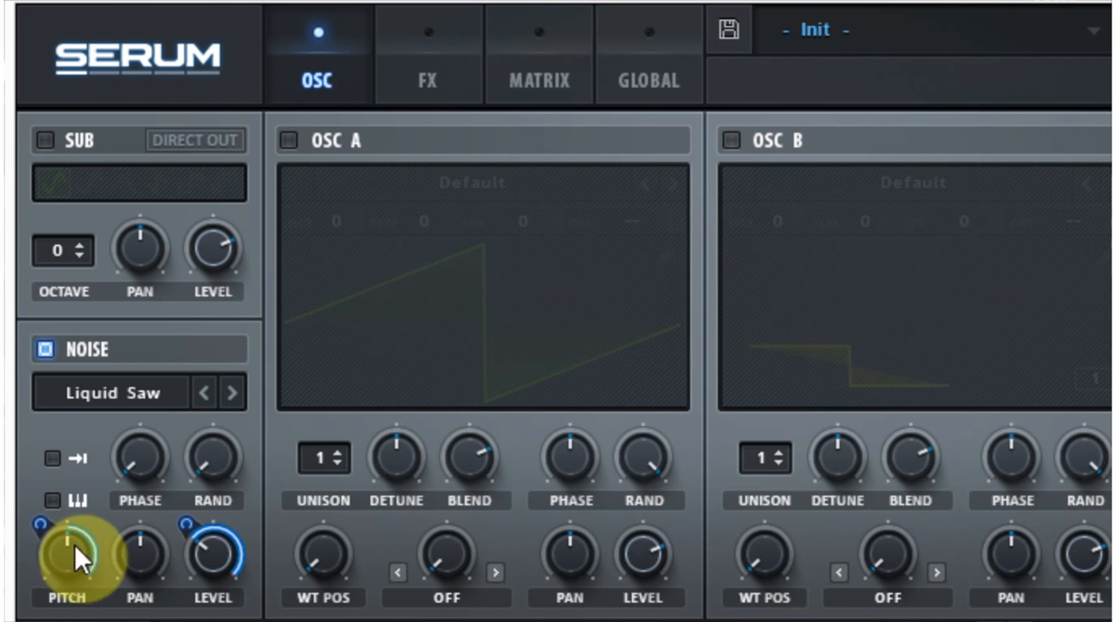
pyautogui.moveTo(38, 536)
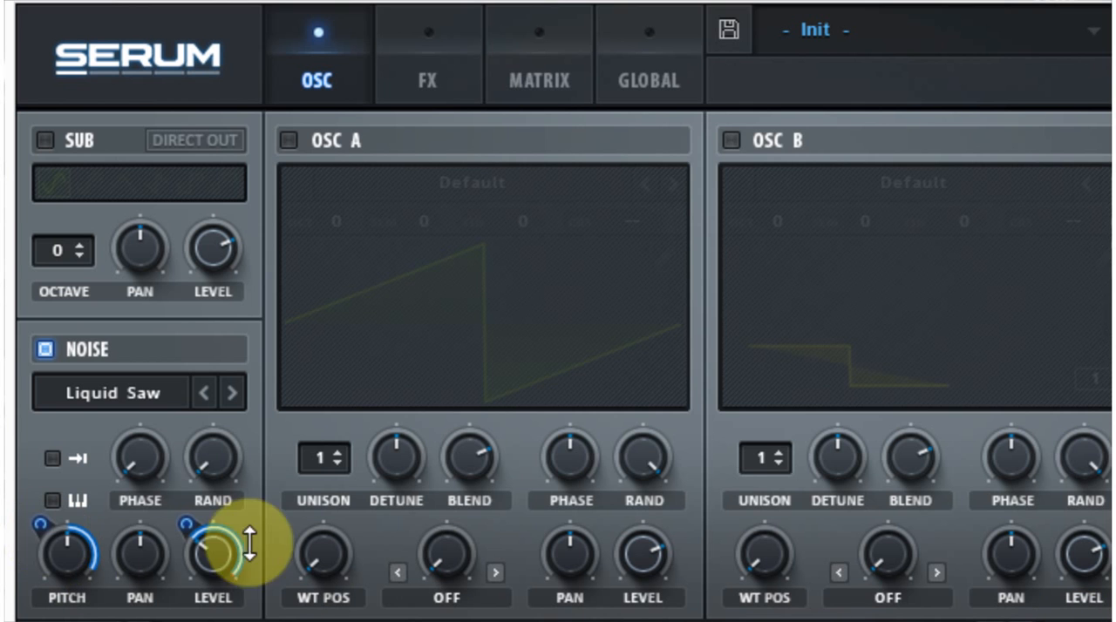
# Enable OSC A and load the Basic_McB wavetable from the Analog set.
pyautogui.click(282, 139)
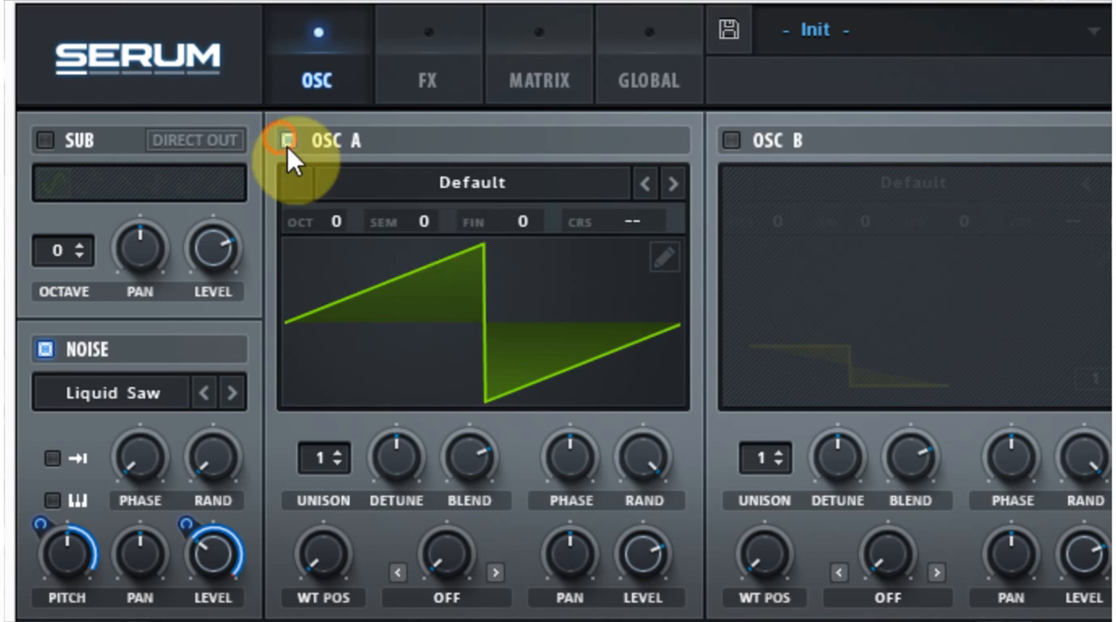
pyautogui.click(460, 188)
pyautogui.moveTo(468, 223)
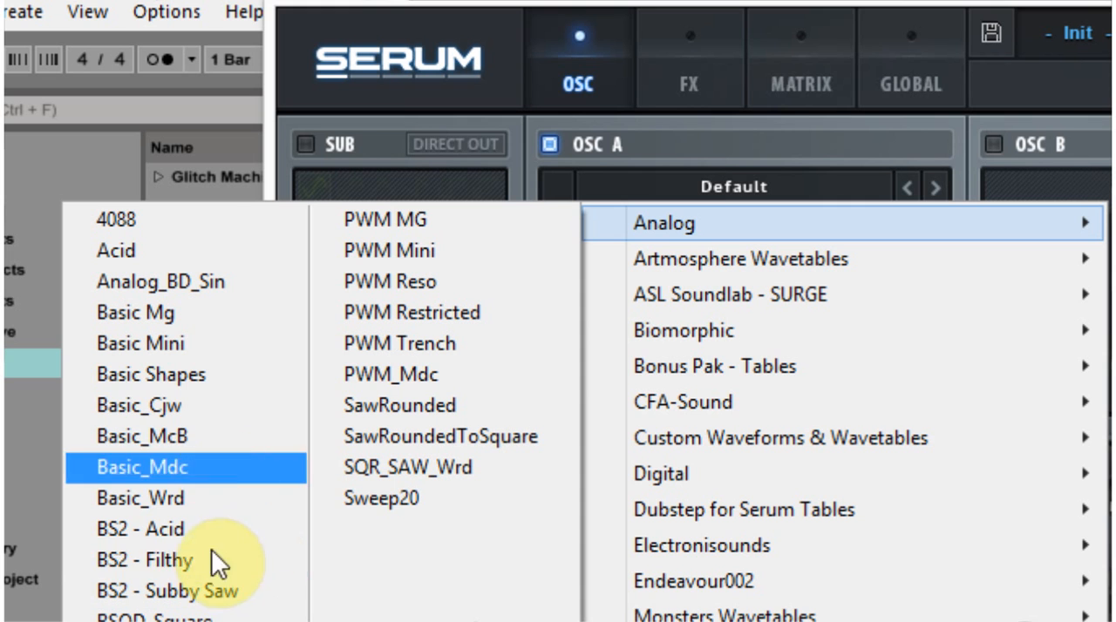
pyautogui.click(174, 435)
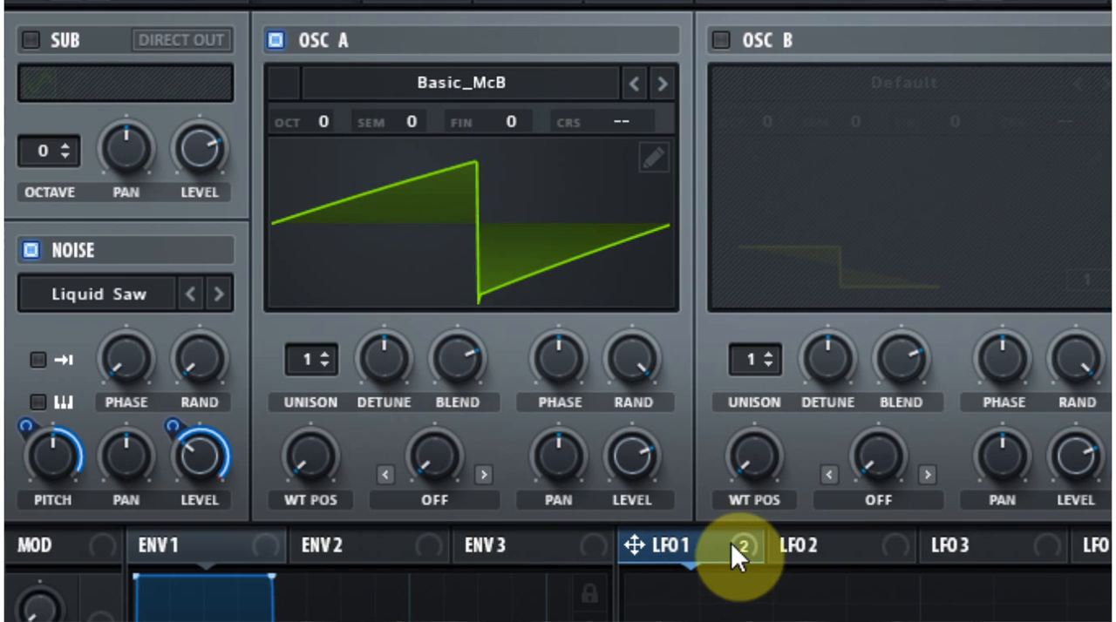
# Assign LFO 1 to modulate OSC A's level and coarse pitch.
pyautogui.moveTo(730, 543); pyautogui.dragTo(633, 453)
pyautogui.moveTo(732, 527); pyautogui.dragTo(668, 13)
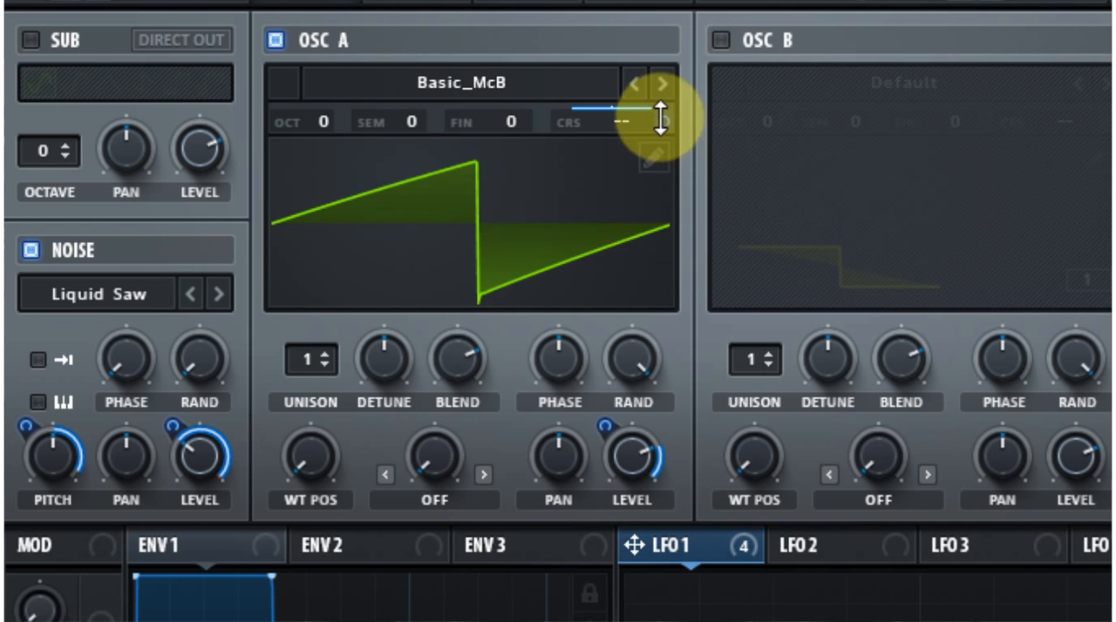
# Turn down OSC A's base level, adjust its LFO 1 modulation depth, and set the oscillator's octave to -1.
pyautogui.moveTo(632, 474); pyautogui.dragTo(610, 601)
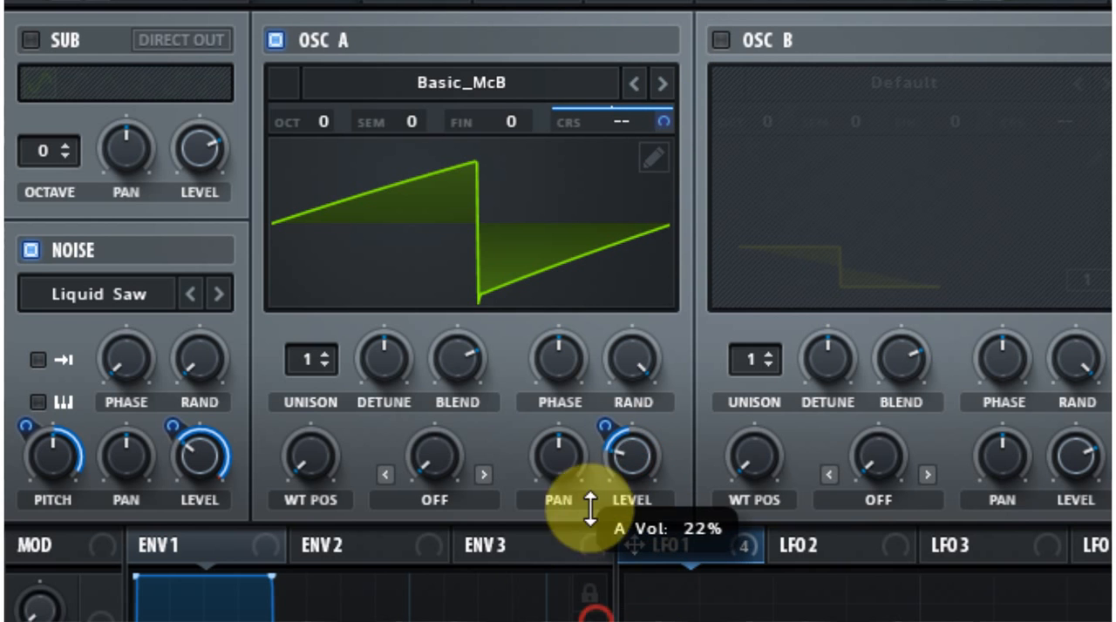
pyautogui.moveTo(610, 422); pyautogui.dragTo(647, 304)
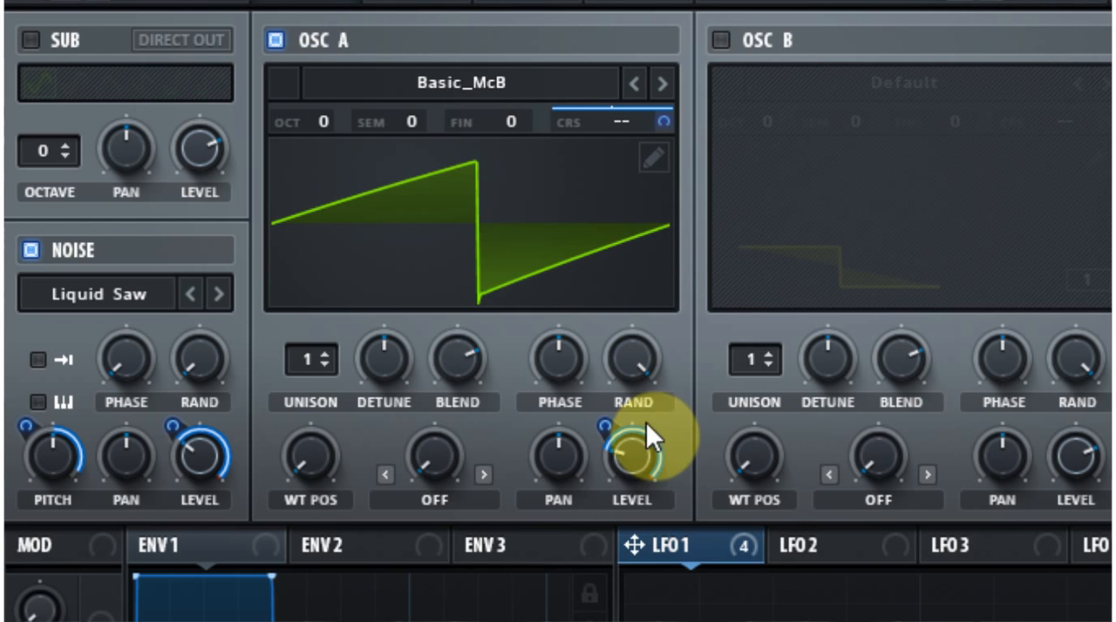
pyautogui.moveTo(605, 426); pyautogui.dragTo(623, 488)
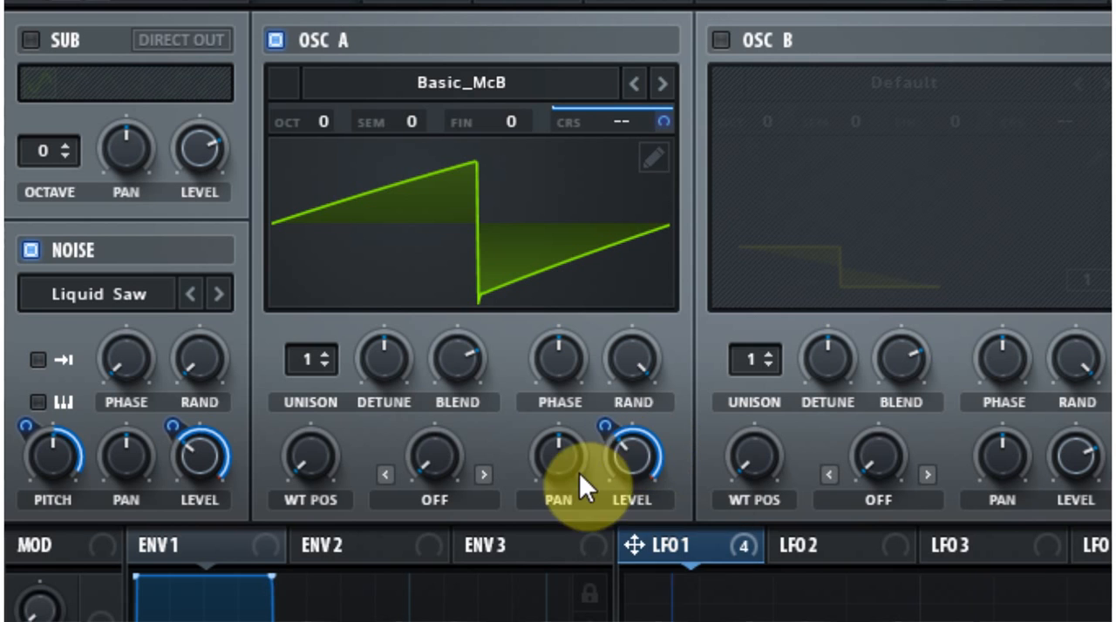
pyautogui.moveTo(631, 450); pyautogui.dragTo(629, 578)
pyautogui.moveTo(603, 434)
pyautogui.mouseDown()
pyautogui.moveTo(598, 410)
pyautogui.moveTo(604, 424)
pyautogui.mouseUp()
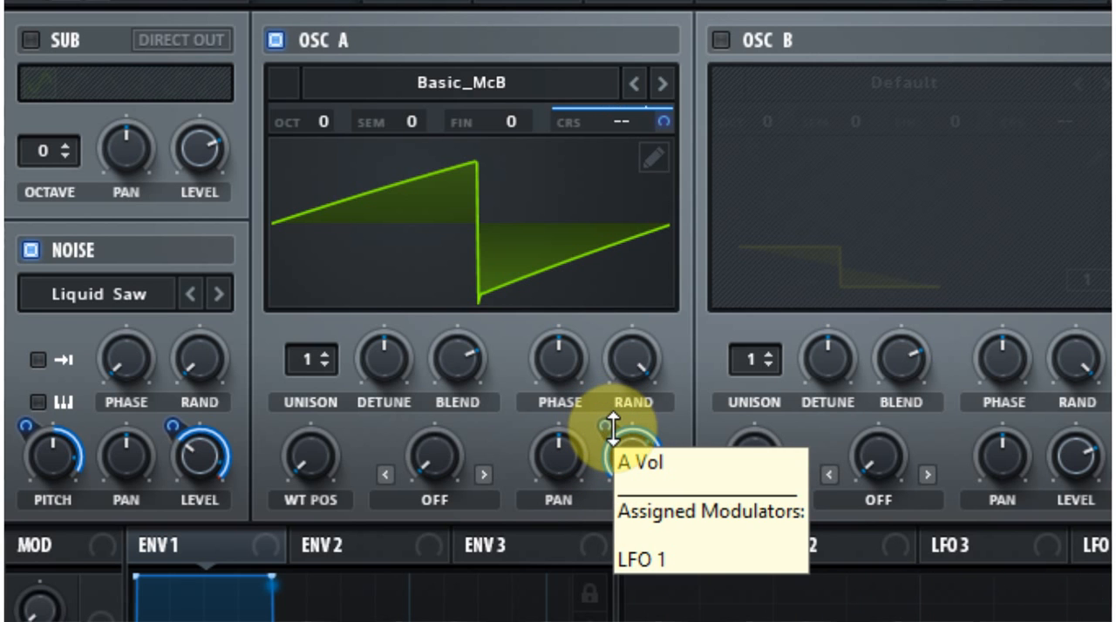
pyautogui.moveTo(322, 131); pyautogui.dragTo(317, 157)
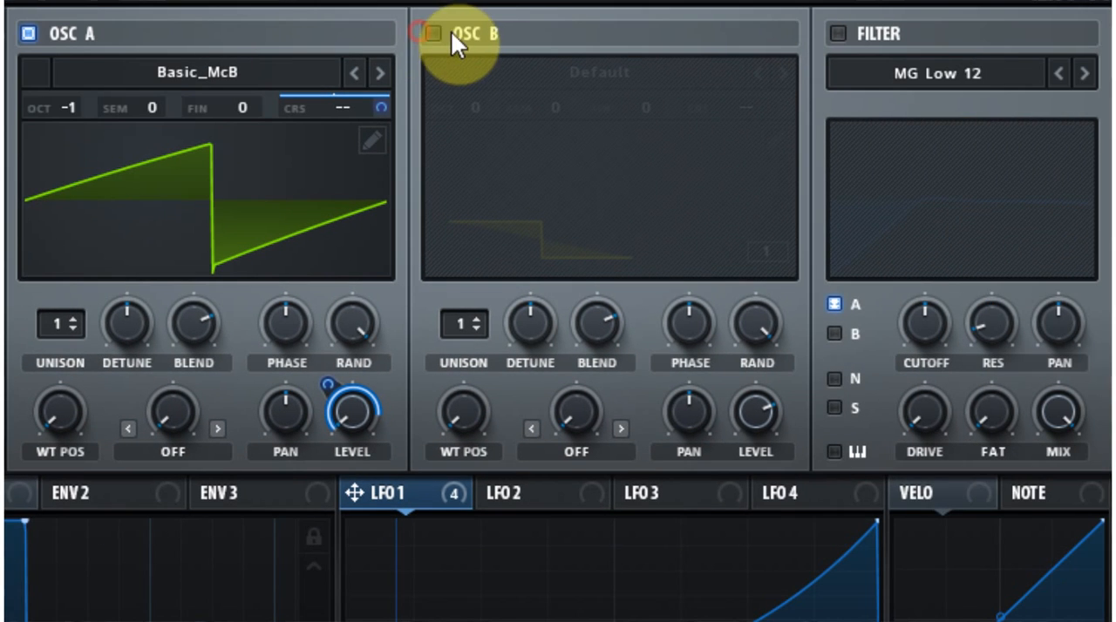
# Enable OSC B and load the MATRIXY C64 wavetable from the Analog set.
pyautogui.click(719, 39)
pyautogui.click(492, 35)
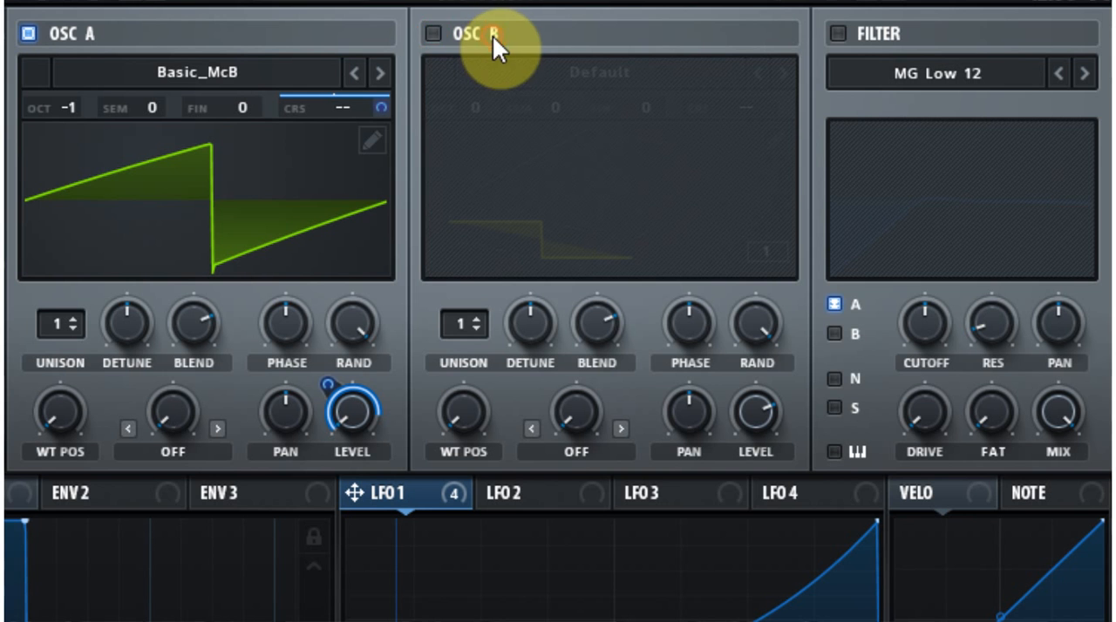
pyautogui.click(434, 33)
pyautogui.click(562, 74)
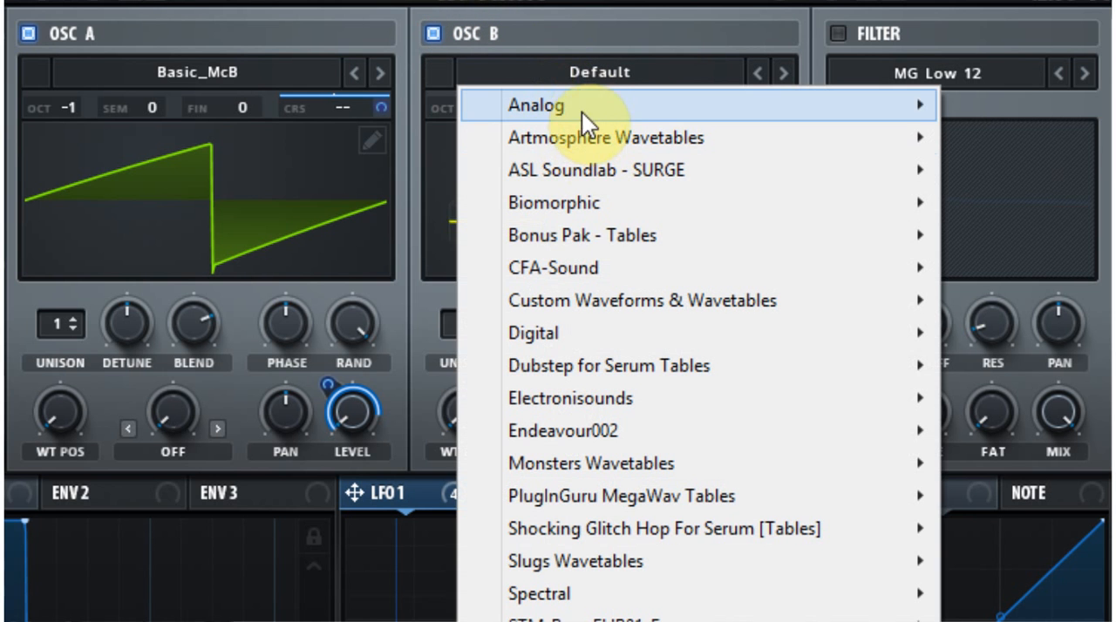
pyautogui.moveTo(576, 109)
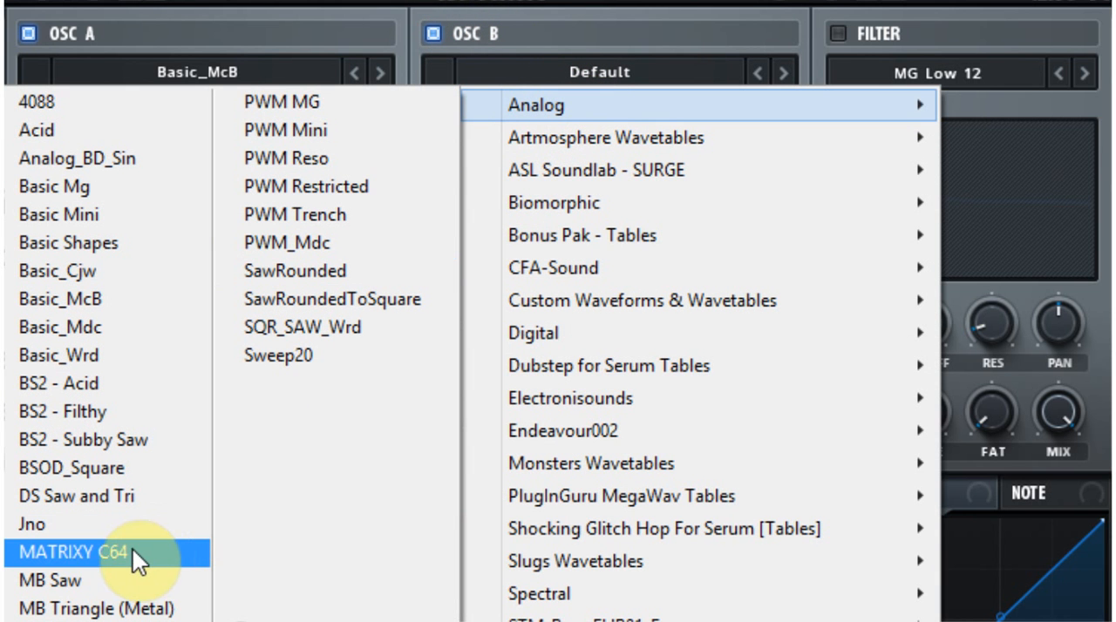
pyautogui.click(91, 553)
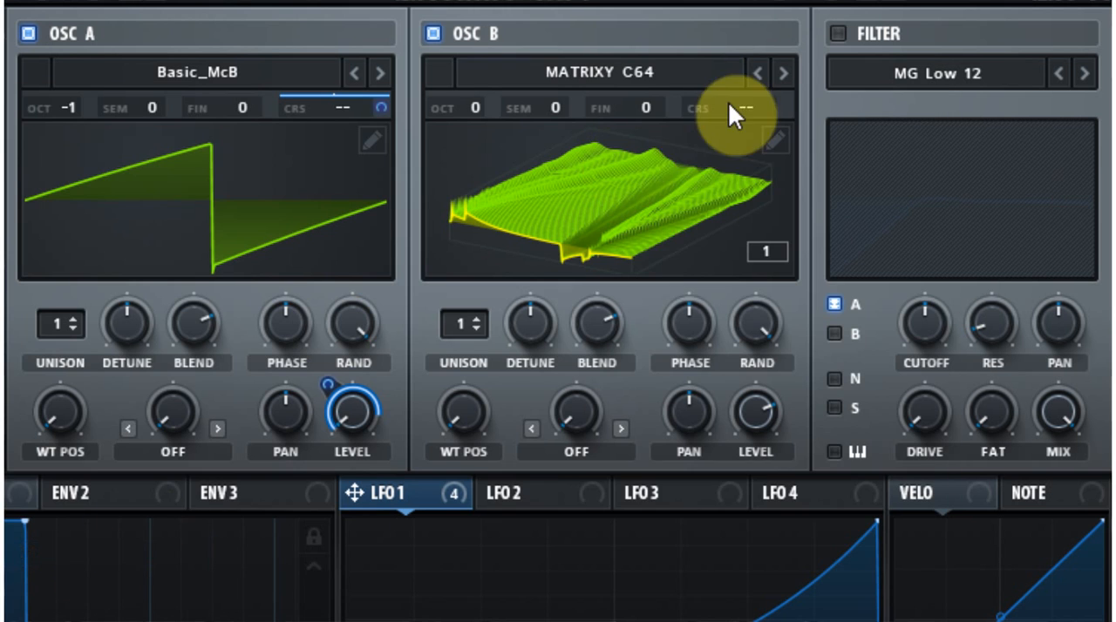
# Assign LFO 1 to modulate OSC B's wavetable position and level.
pyautogui.moveTo(467, 501); pyautogui.dragTo(472, 431)
pyautogui.moveTo(457, 495); pyautogui.dragTo(748, 417)
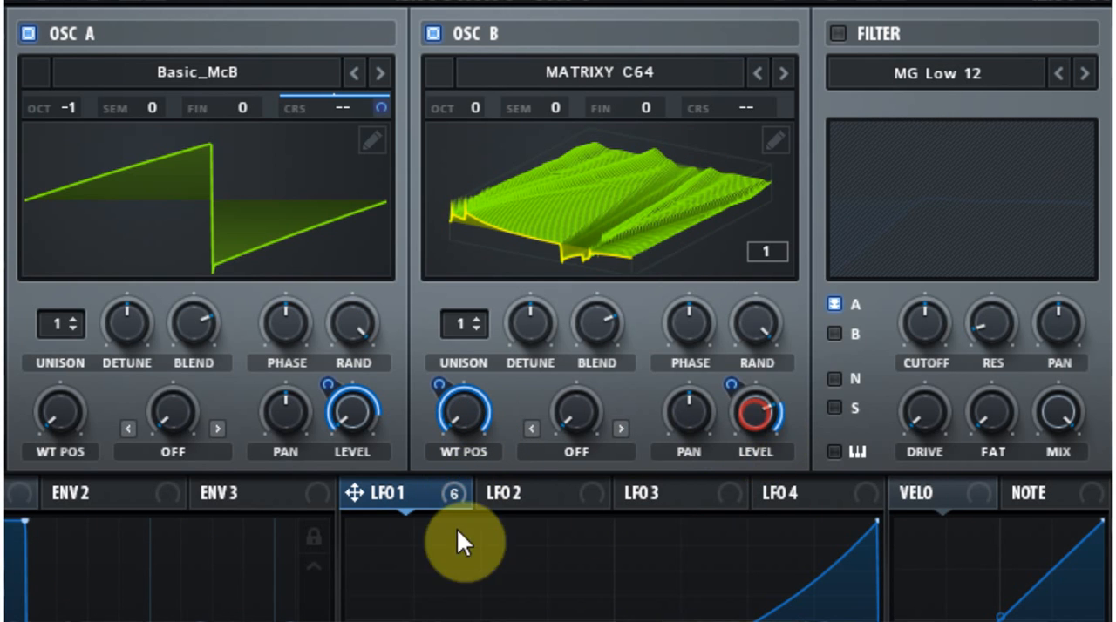
# Assign LFO 1 to OSC B's coarse pitch, turn down OSC B's base level, and adjust that level's LFO 1 modulation depth.
pyautogui.moveTo(451, 494); pyautogui.dragTo(797, 12)
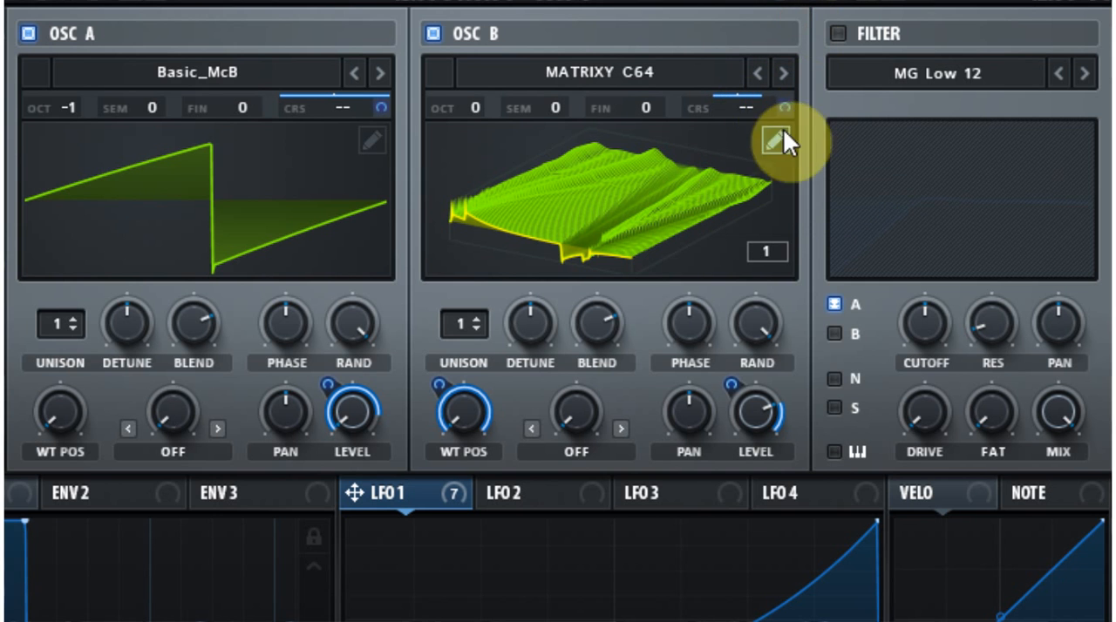
pyautogui.moveTo(755, 410); pyautogui.dragTo(759, 437)
pyautogui.moveTo(740, 522); pyautogui.dragTo(737, 493)
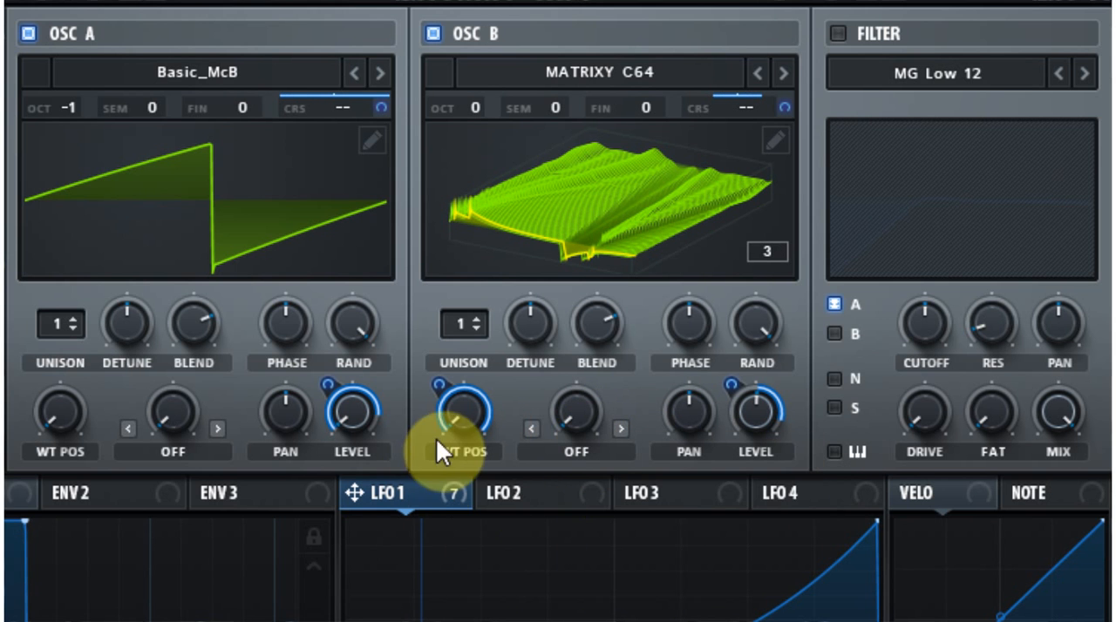
pyautogui.moveTo(754, 421); pyautogui.dragTo(755, 511)
pyautogui.moveTo(735, 387); pyautogui.dragTo(735, 353)
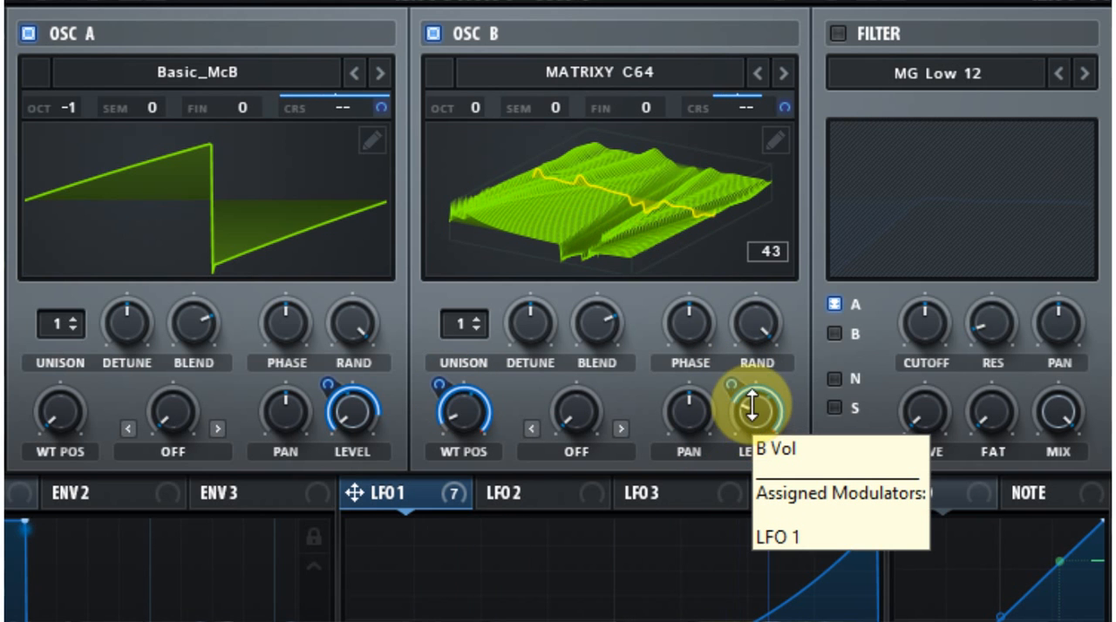
pyautogui.moveTo(730, 385); pyautogui.dragTo(756, 439)
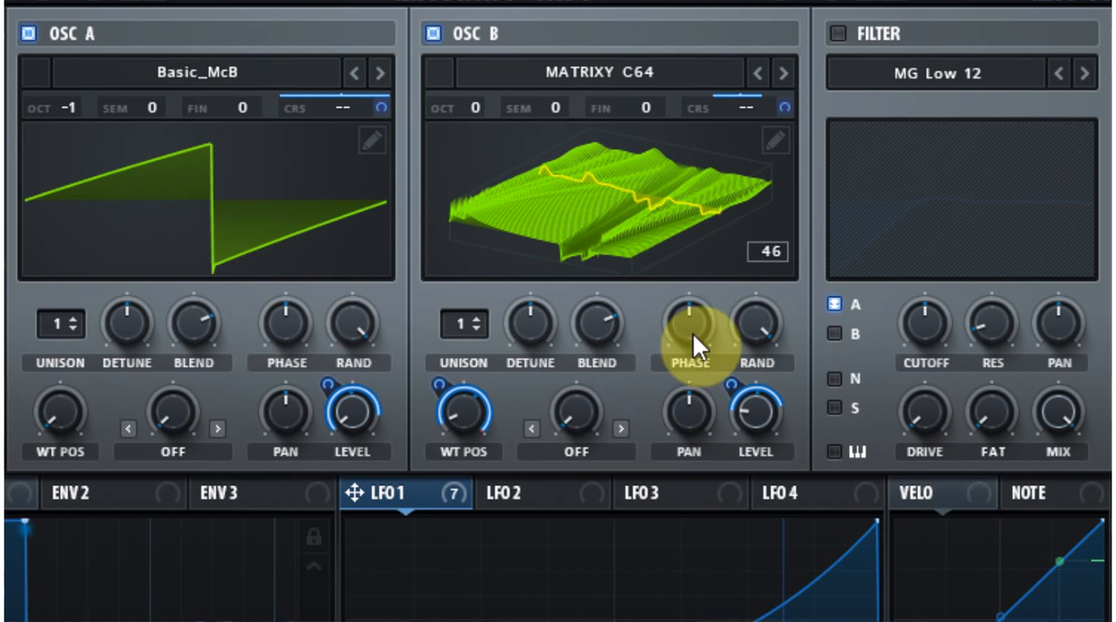
# Enable the filter, set its type to High 12, and lower its cutoff slightly below the midpoint.
pyautogui.click(838, 33)
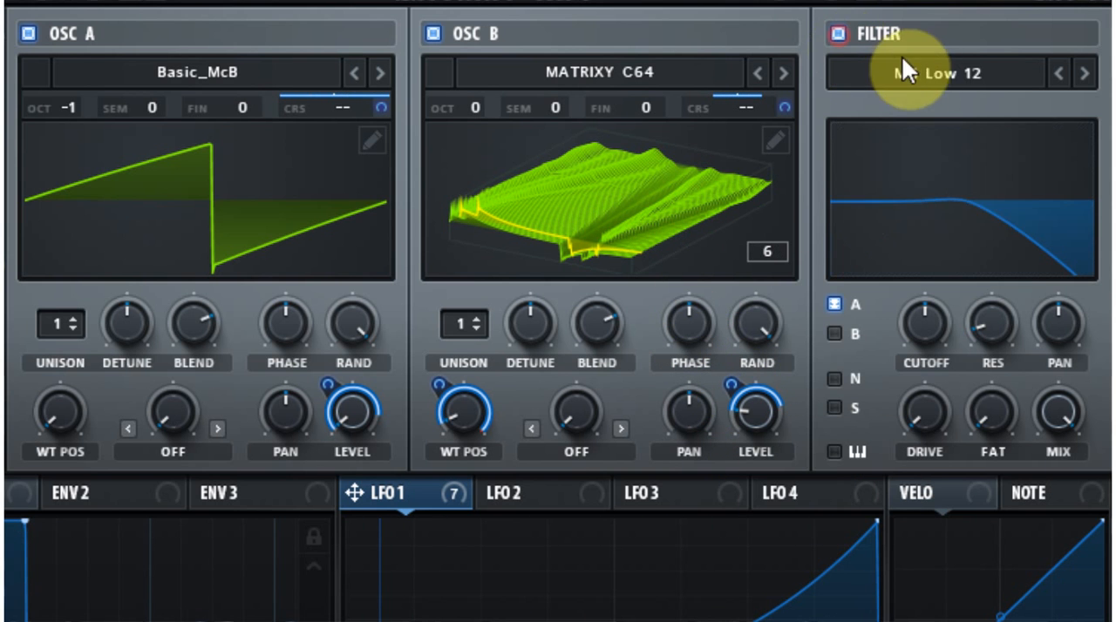
pyautogui.click(928, 75)
pyautogui.moveTo(944, 140)
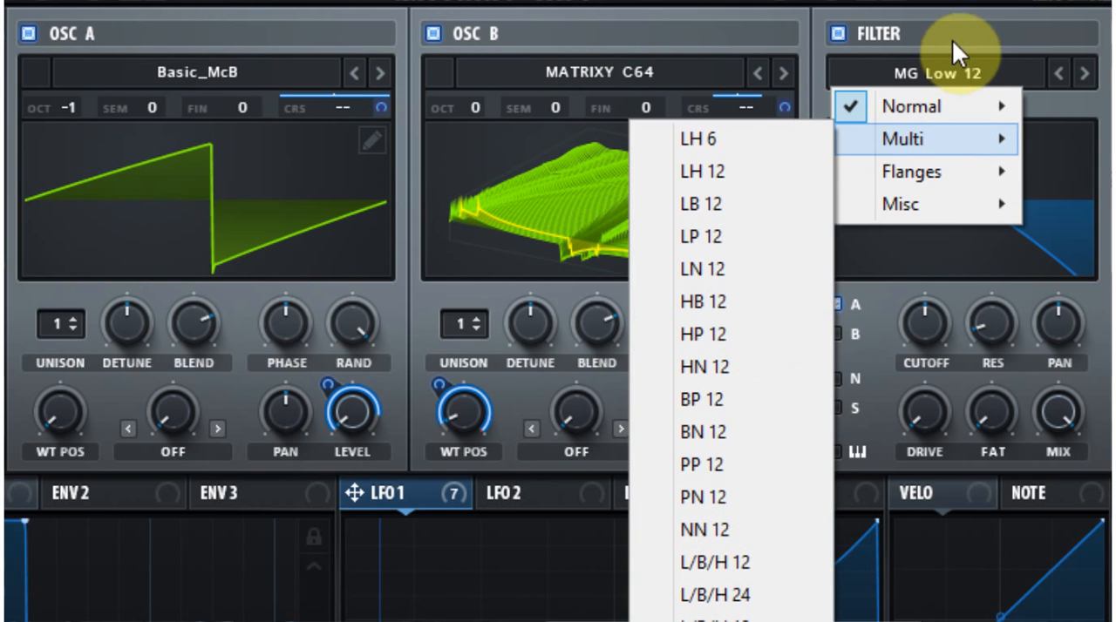
pyautogui.moveTo(902, 118)
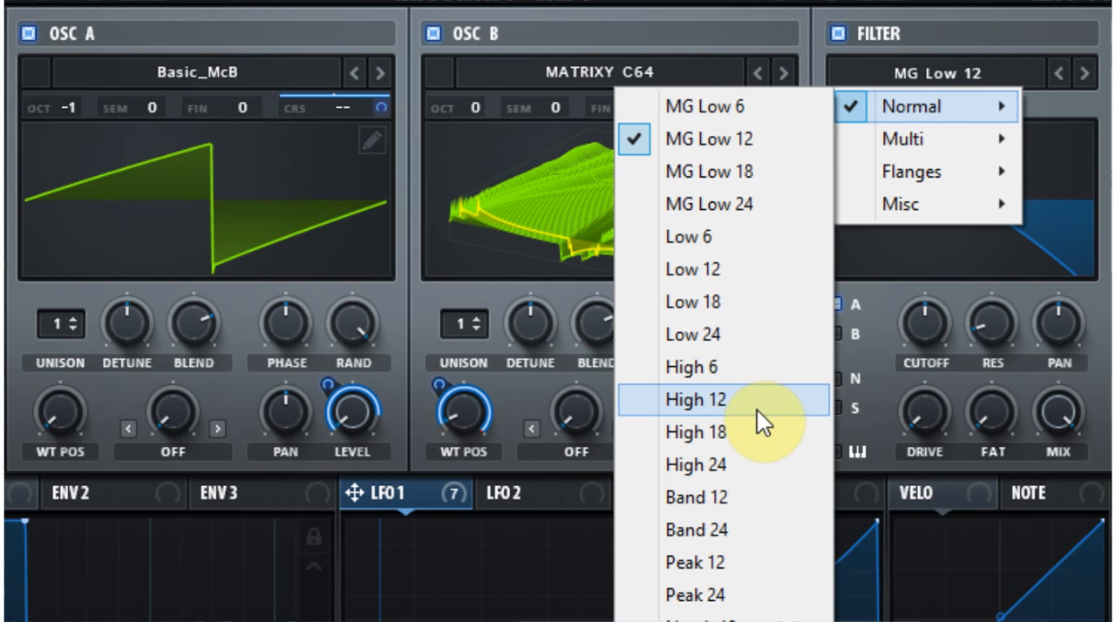
pyautogui.click(757, 409)
pyautogui.moveTo(916, 331); pyautogui.dragTo(914, 359)
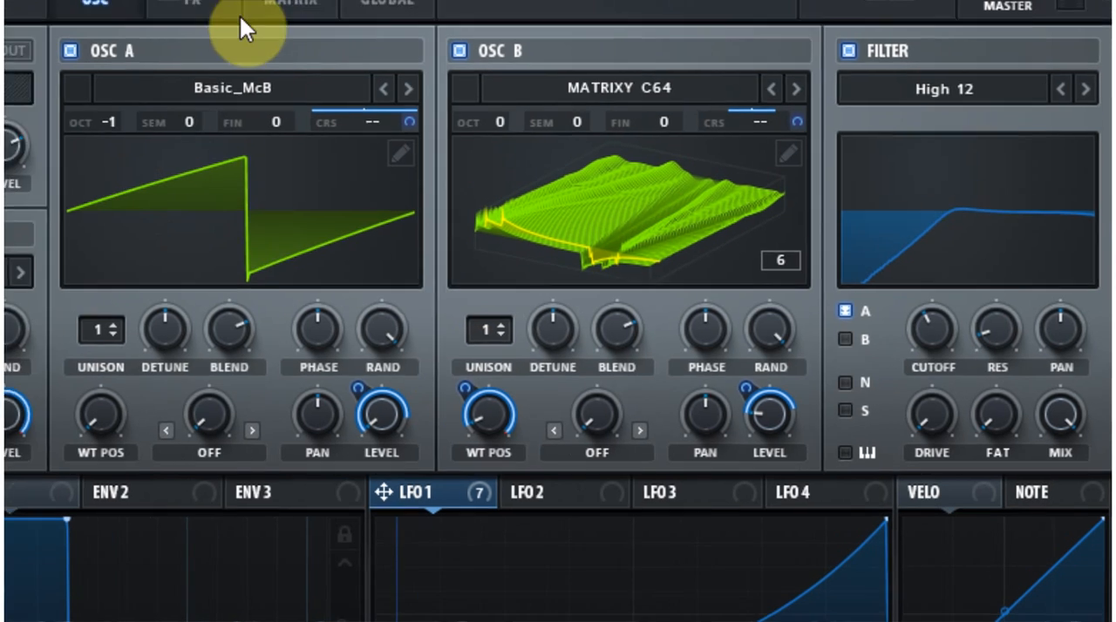
# Enable the Distortion, Flanger, Chorus, Delay, Reverb and EQ effects.
pyautogui.click(317, 57)
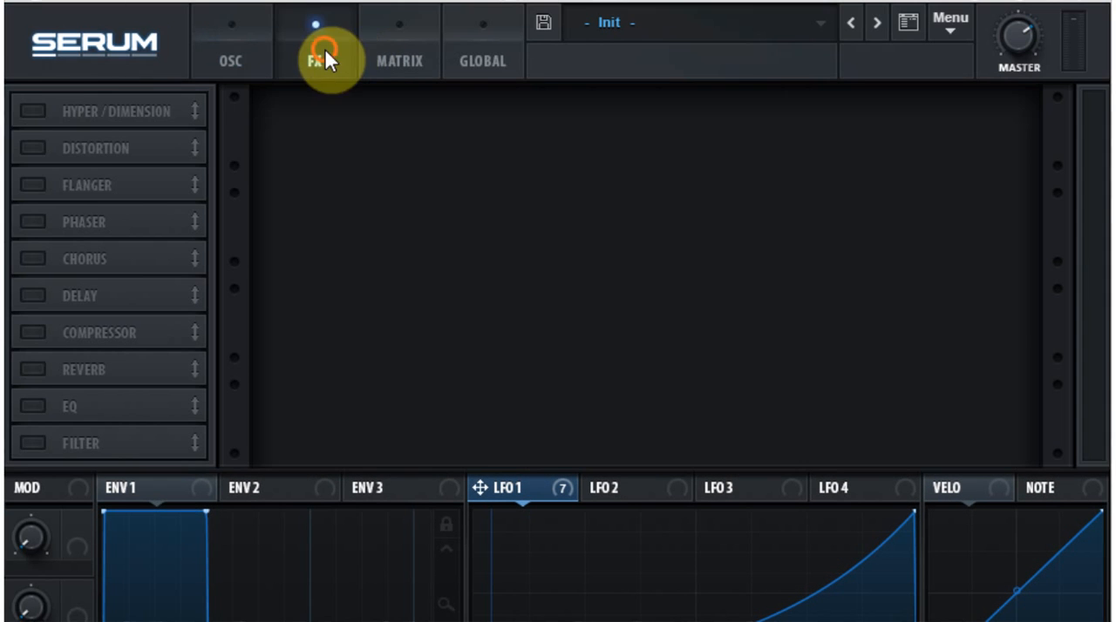
pyautogui.click(33, 148)
pyautogui.click(32, 184)
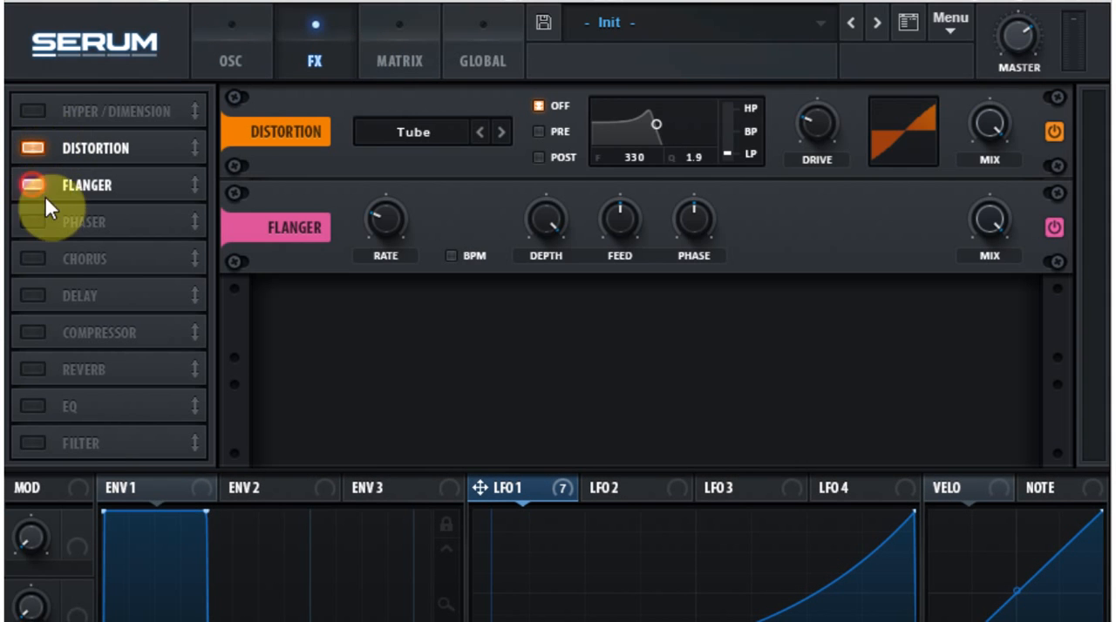
pyautogui.click(31, 257)
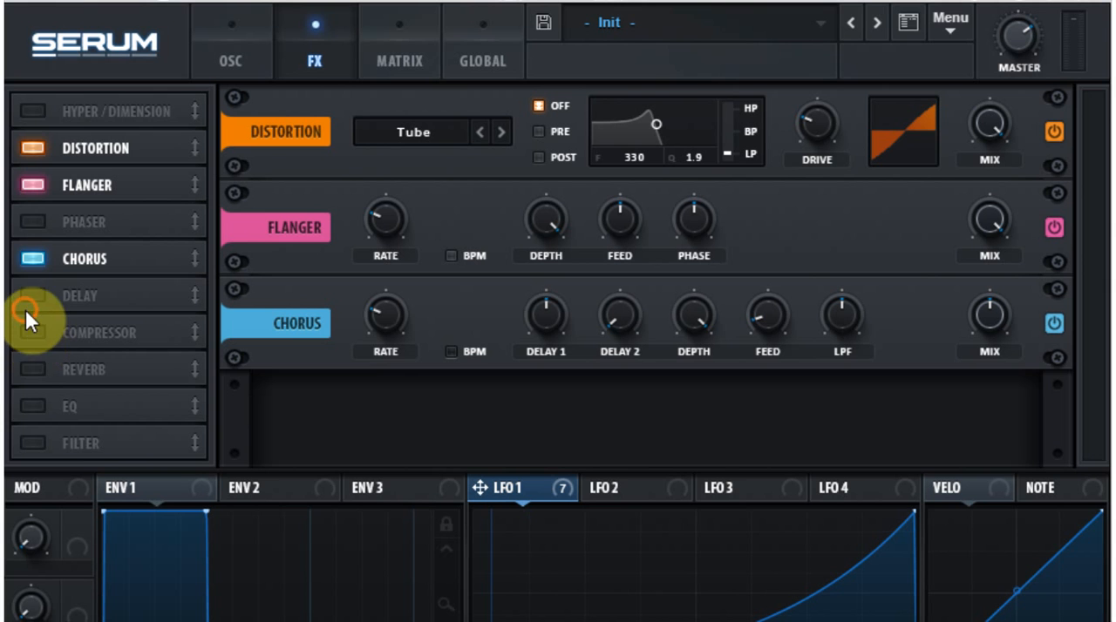
pyautogui.click(33, 295)
pyautogui.click(32, 370)
pyautogui.click(38, 402)
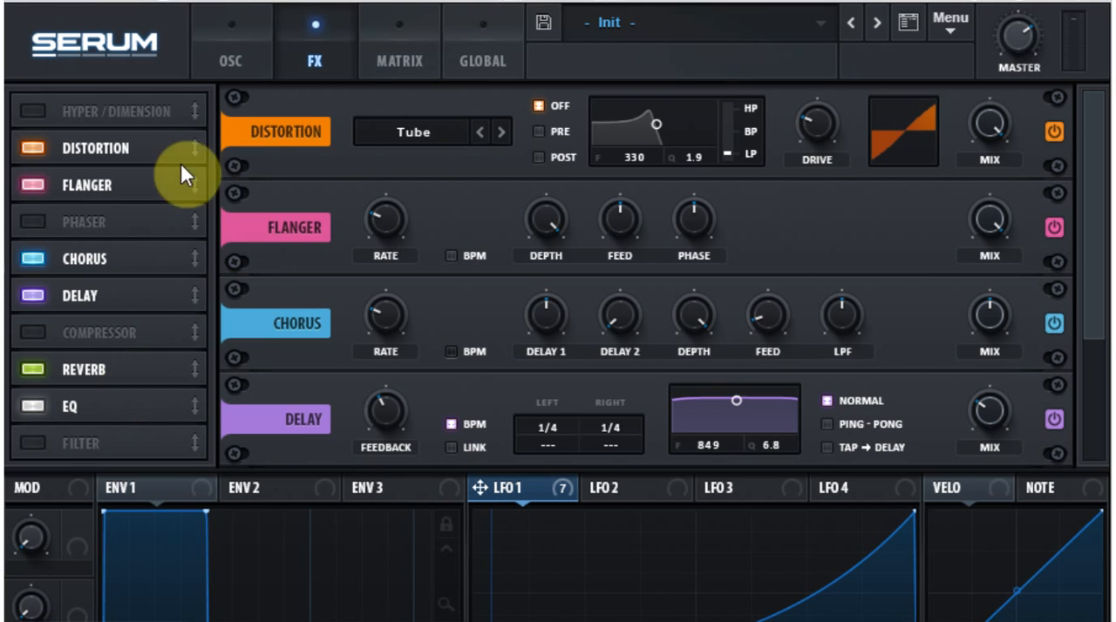
# Reduce the flanger and chorus mix amounts and switch the EQ's low band to a high-pass shape.
pyautogui.moveTo(983, 309); pyautogui.dragTo(960, 374)
pyautogui.click(980, 227)
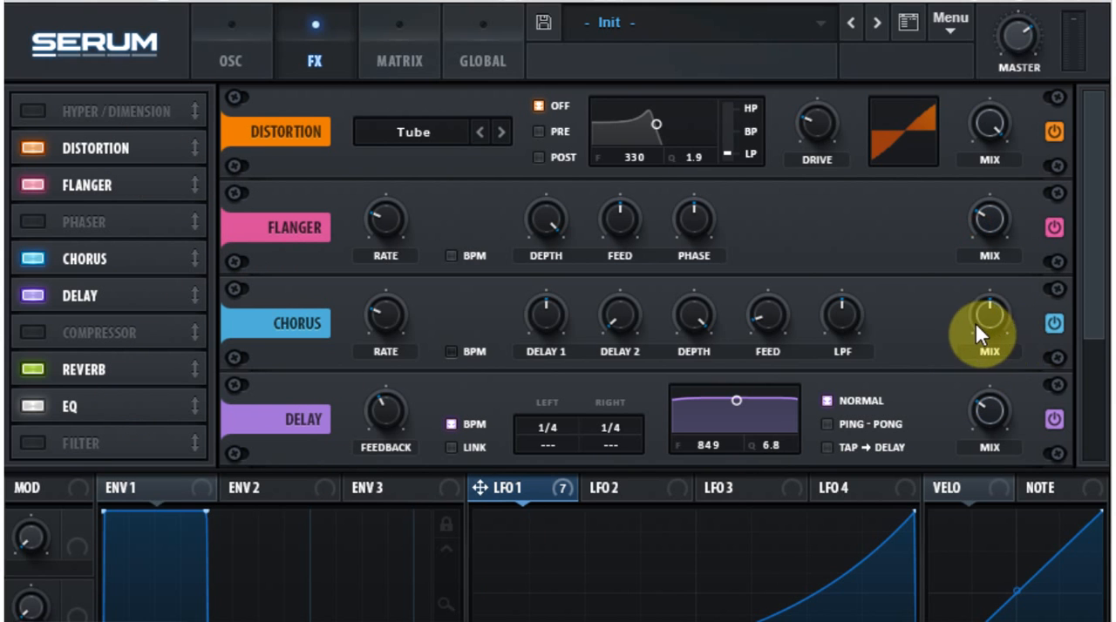
pyautogui.scroll(-2, 980, 421)
pyautogui.moveTo(986, 219); pyautogui.dragTo(981, 217)
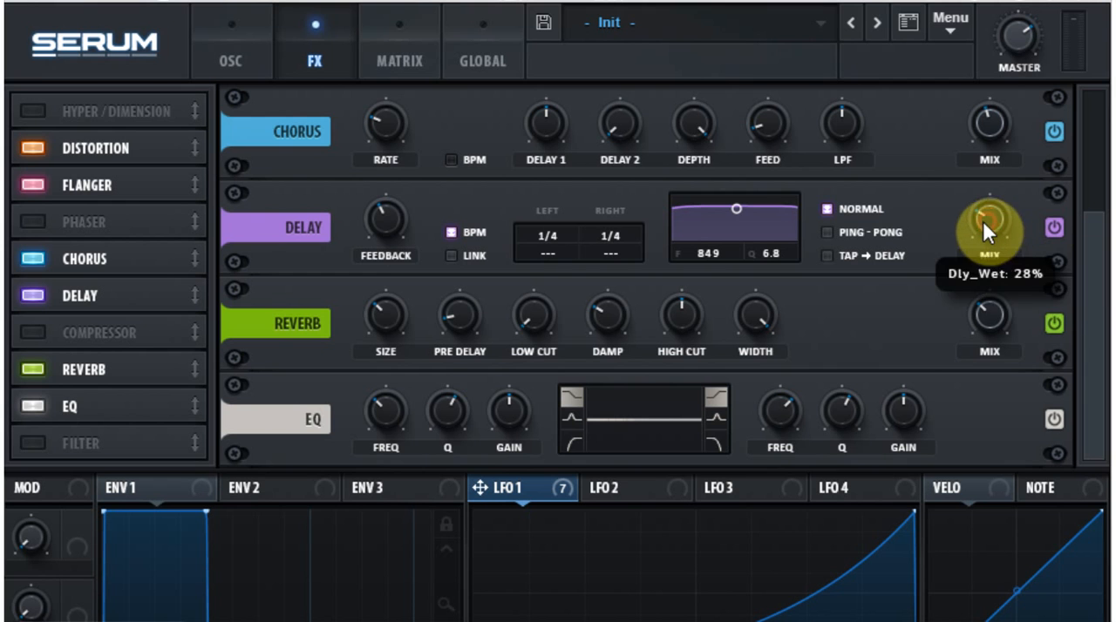
pyautogui.click(573, 442)
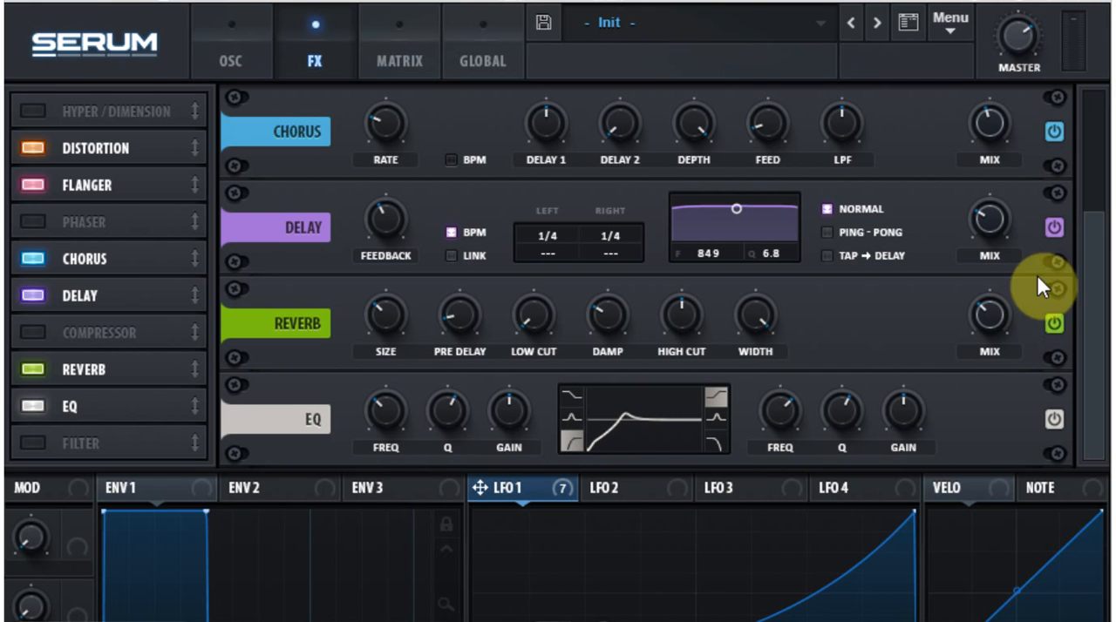
# Lower the delay and reverb mix amounts and raise the master volume.
pyautogui.moveTo(993, 227); pyautogui.dragTo(991, 237)
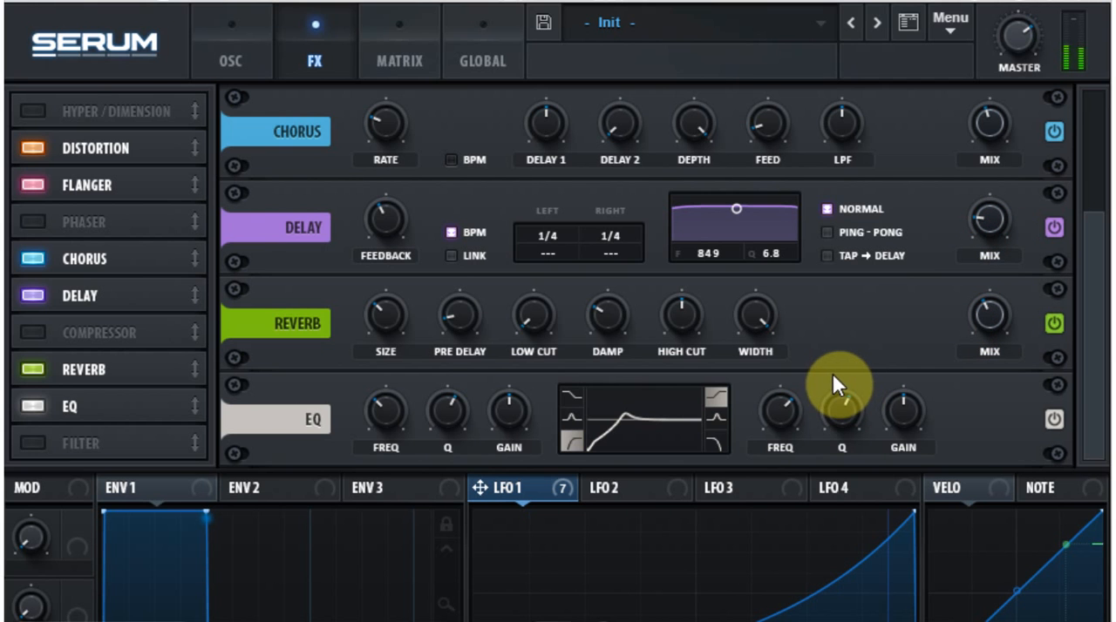
pyautogui.moveTo(979, 319); pyautogui.dragTo(973, 370)
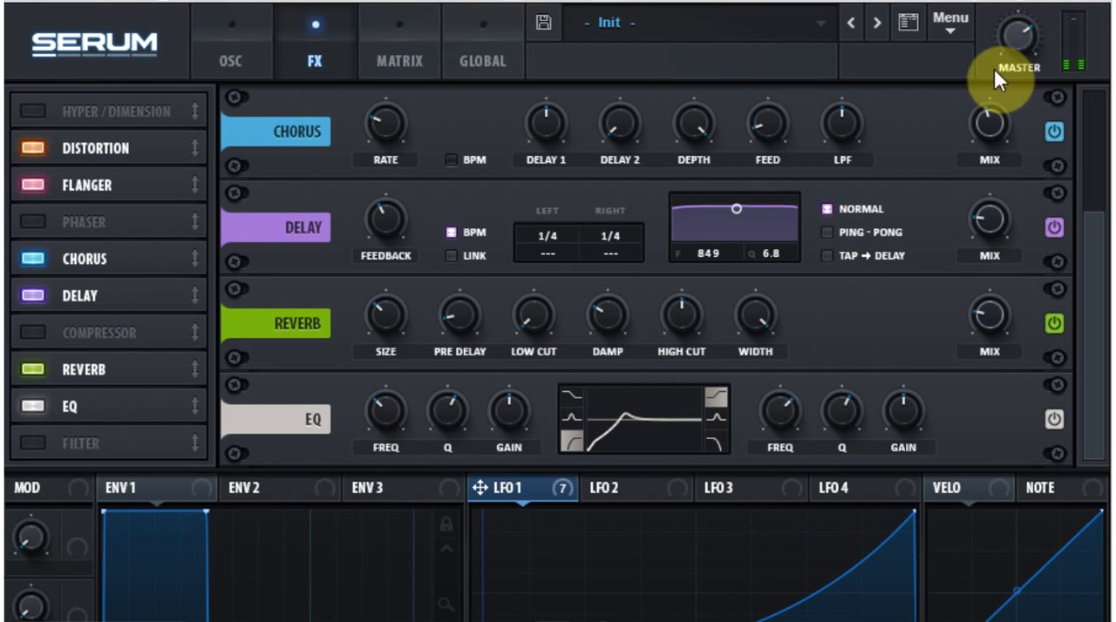
pyautogui.moveTo(1014, 36)
pyautogui.mouseDown()
pyautogui.moveTo(1013, 3)
pyautogui.moveTo(1024, 30)
pyautogui.mouseUp()
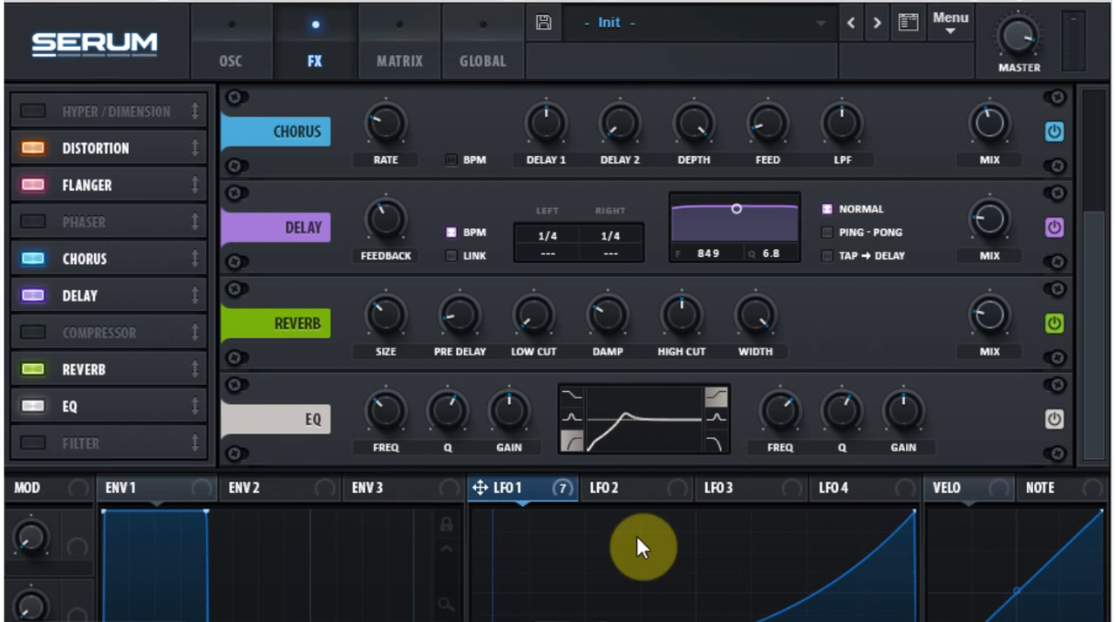
# Try reshaping LFO 1 in the oscillator view from a rising curve into a falling one.
pyautogui.click(233, 48)
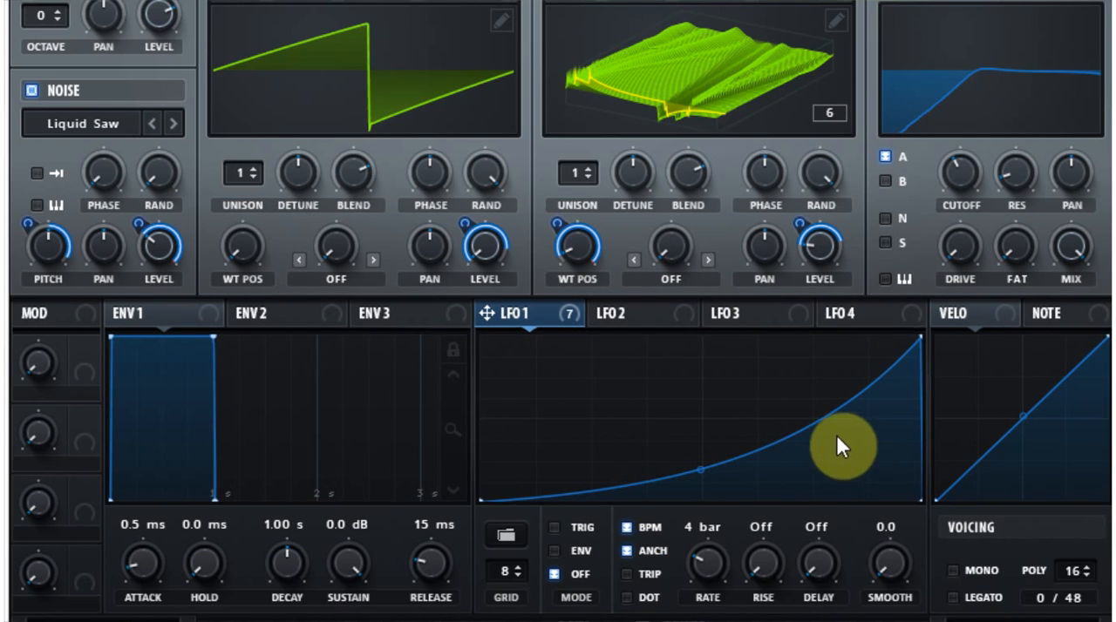
pyautogui.moveTo(909, 512); pyautogui.dragTo(813, 493)
pyautogui.moveTo(820, 319); pyautogui.dragTo(407, 244)
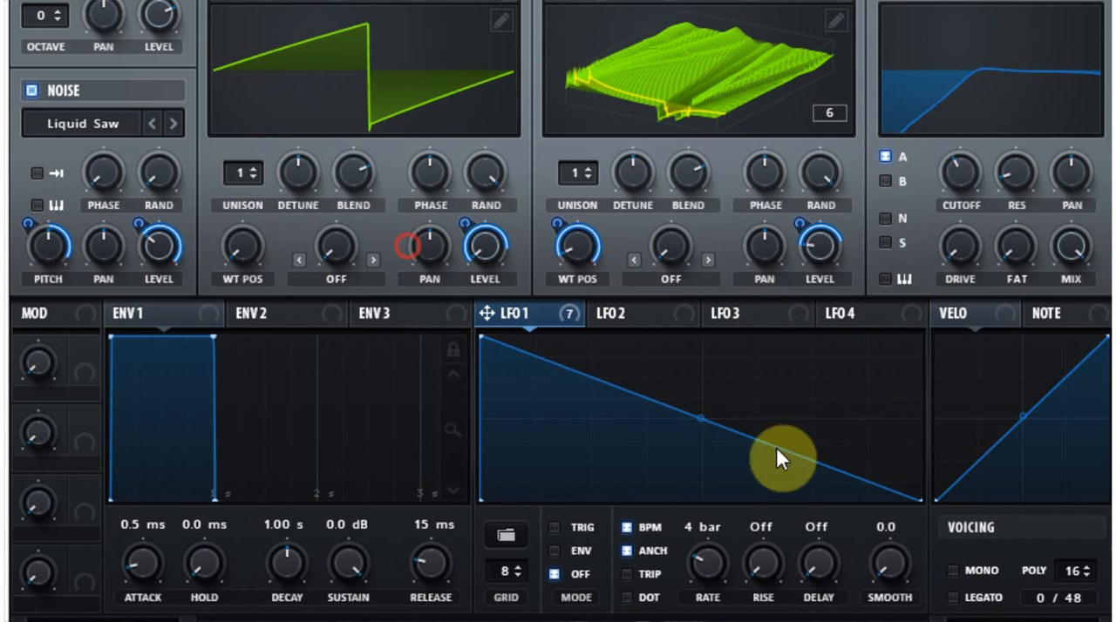
pyautogui.moveTo(703, 425); pyautogui.dragTo(653, 446)
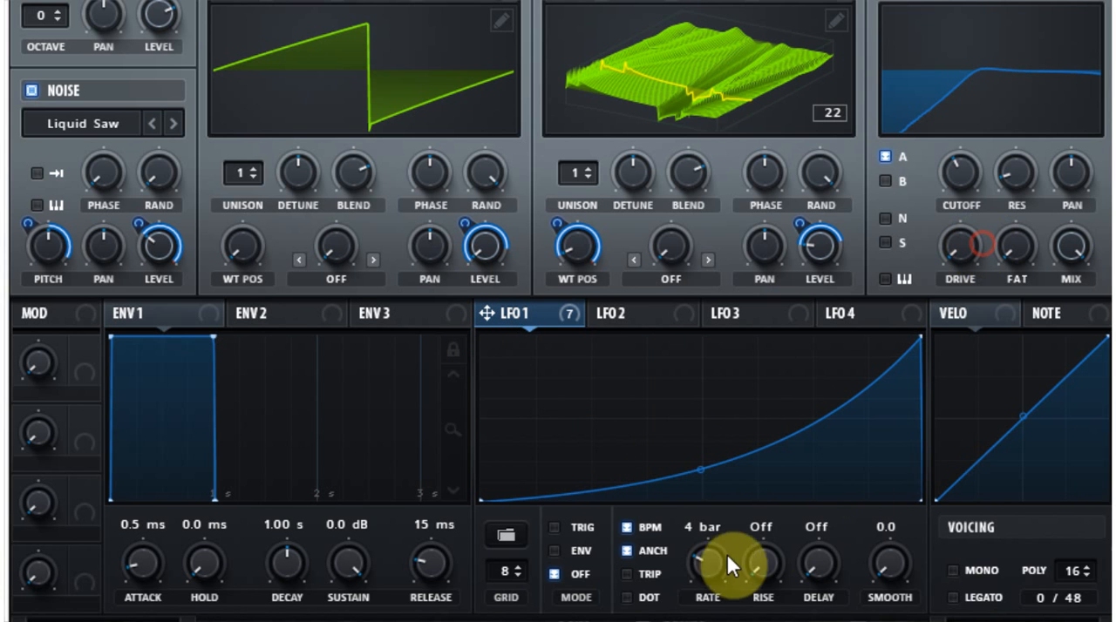
# Speed up LFO 1 by trying rates of 1/2 and 1/8.
pyautogui.moveTo(726, 552); pyautogui.dragTo(720, 503)
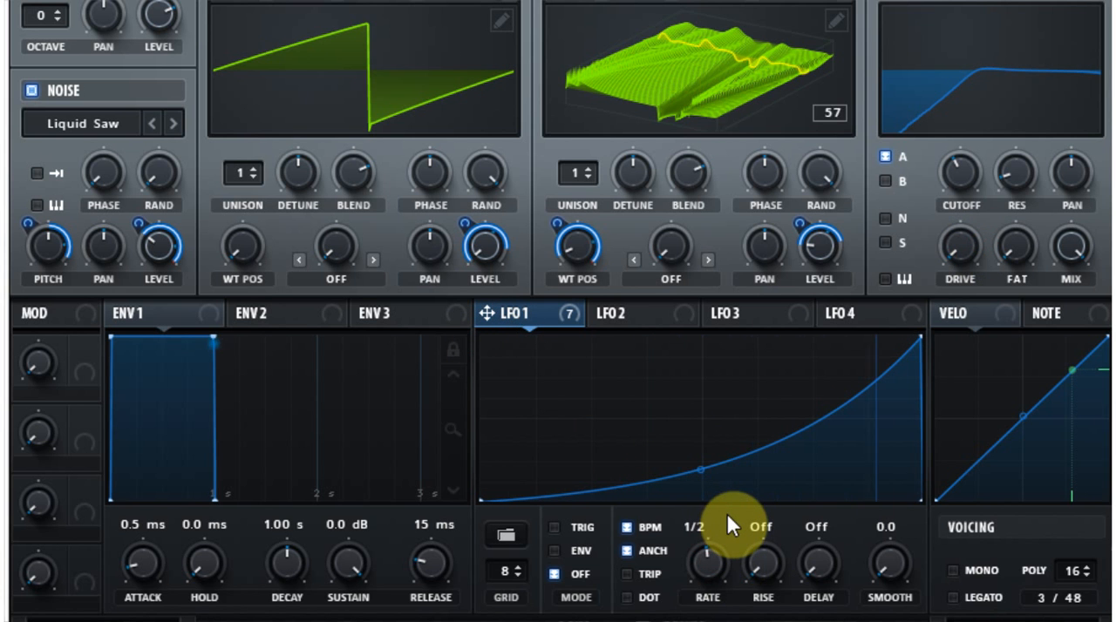
pyautogui.moveTo(715, 556); pyautogui.dragTo(772, 567)
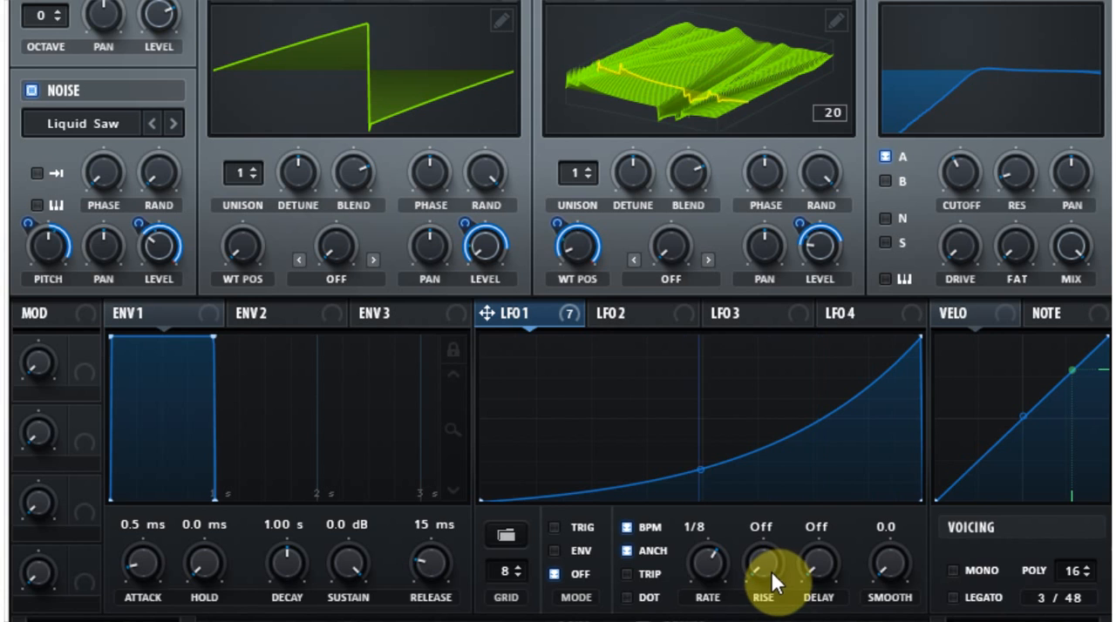